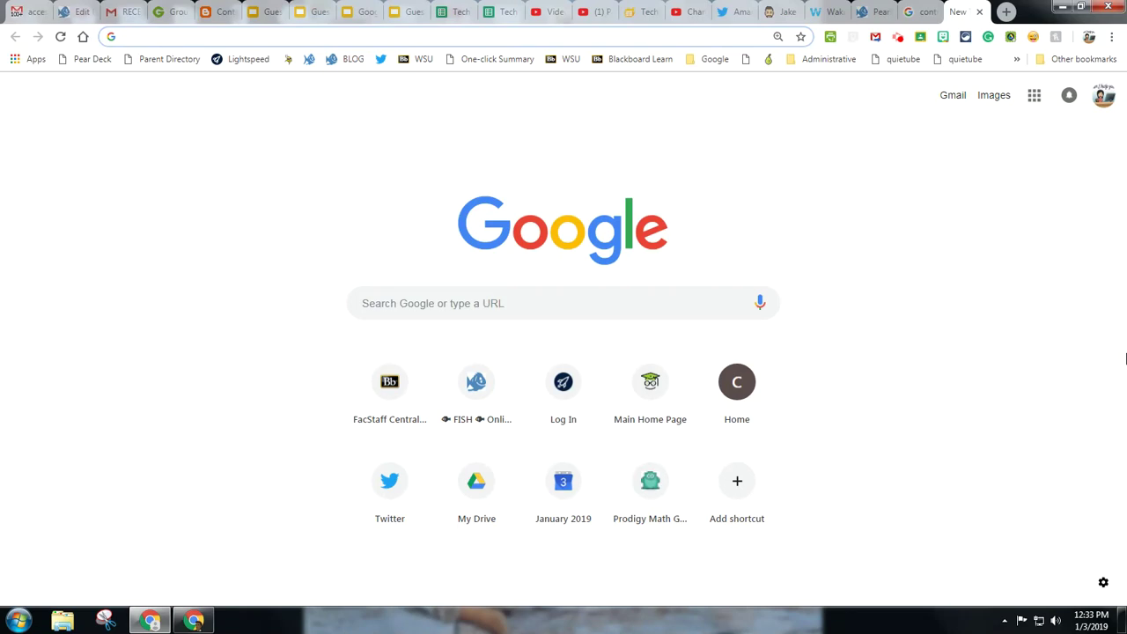
Step: Search Chrome for 'wakelet' from the address bar
text(wakelet)
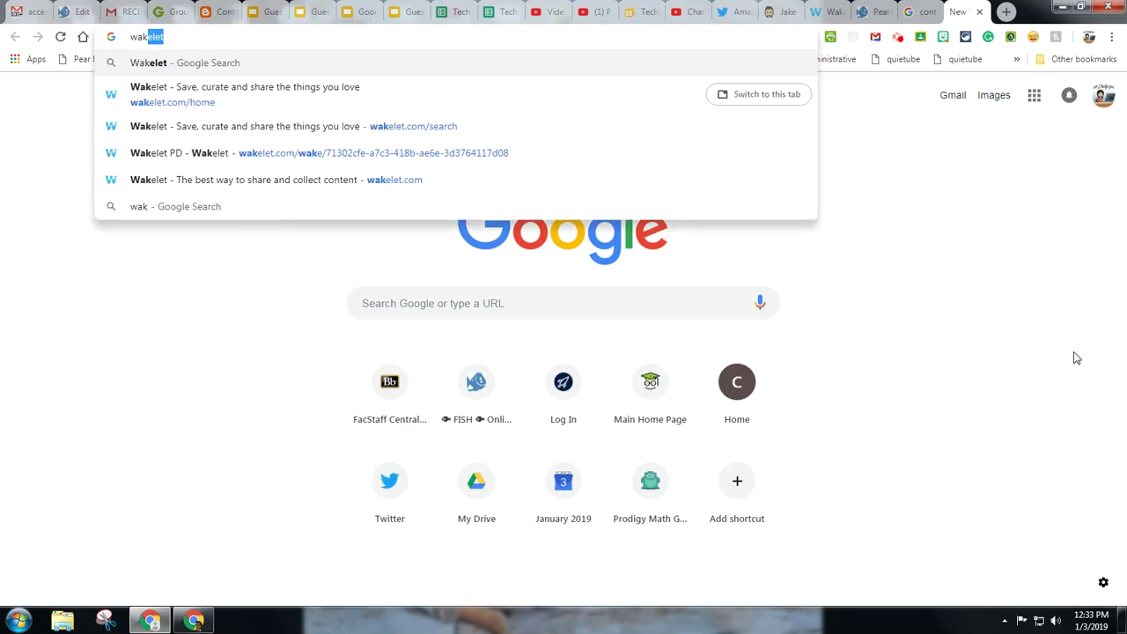
key(Return)
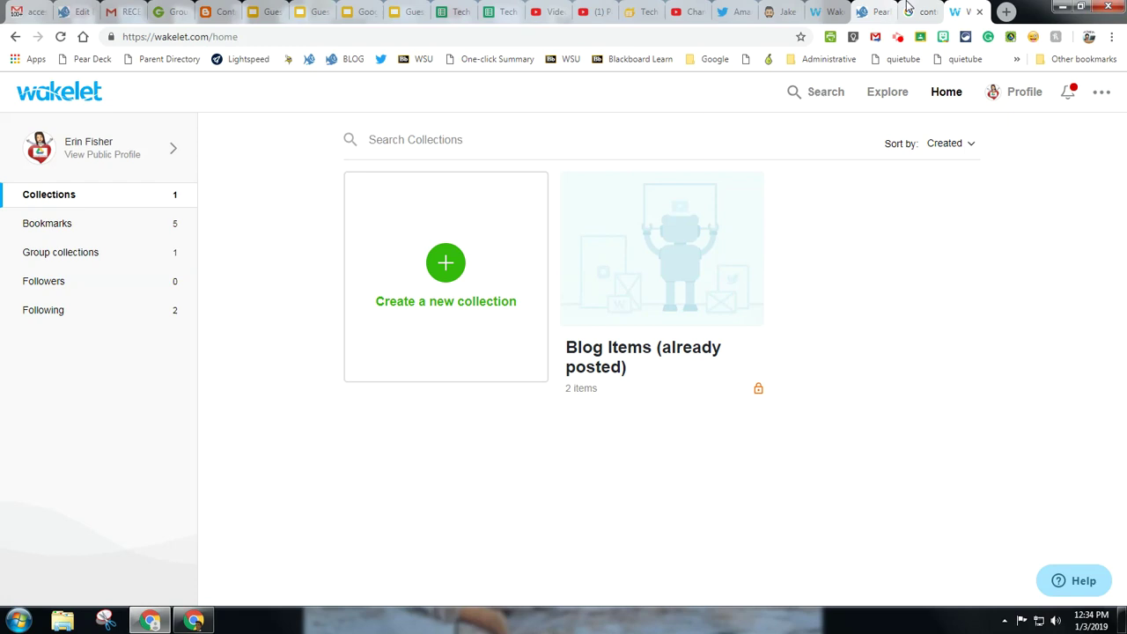
Step: View the top of the tech blogger's site, then return to the Wakelet home page
click(779, 9)
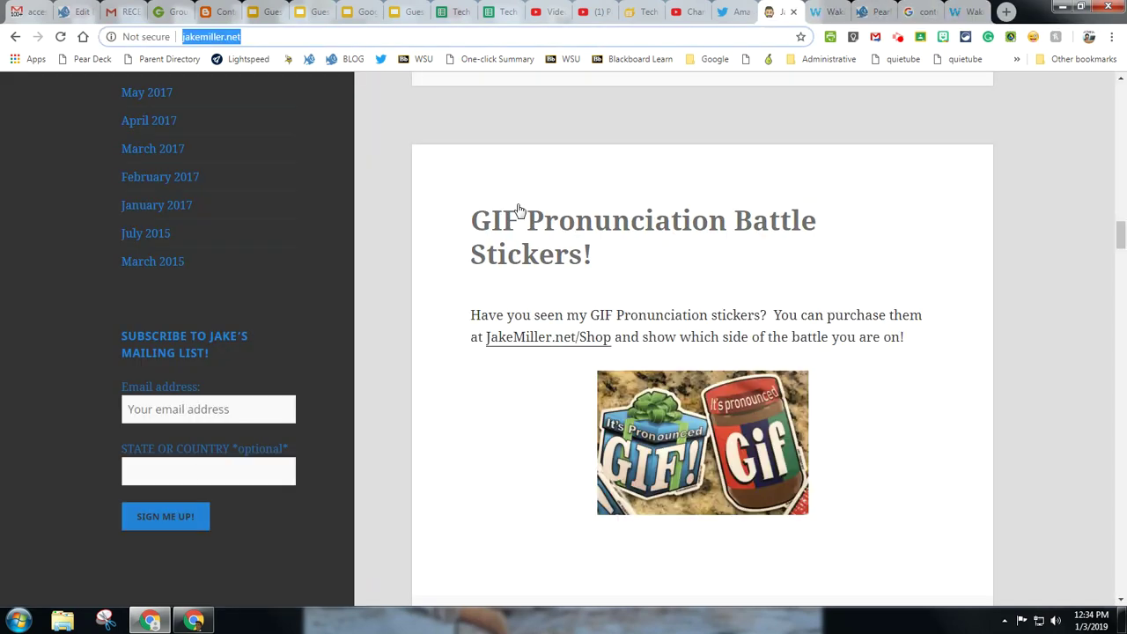
scroll(598, 330, up, 10)
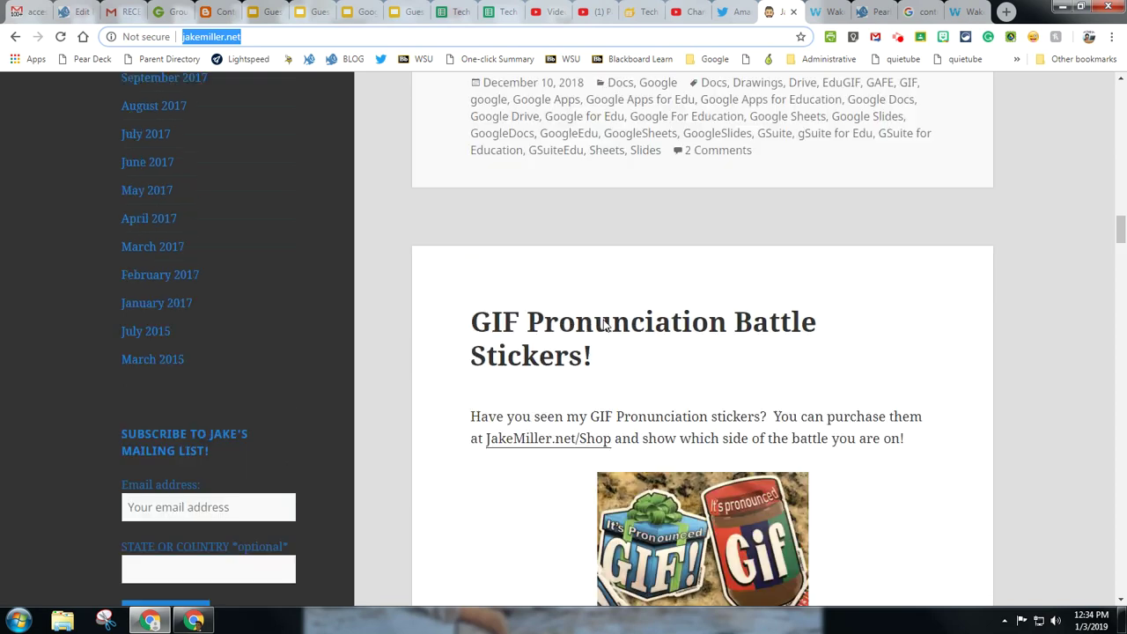
scroll(604, 317, up, 15)
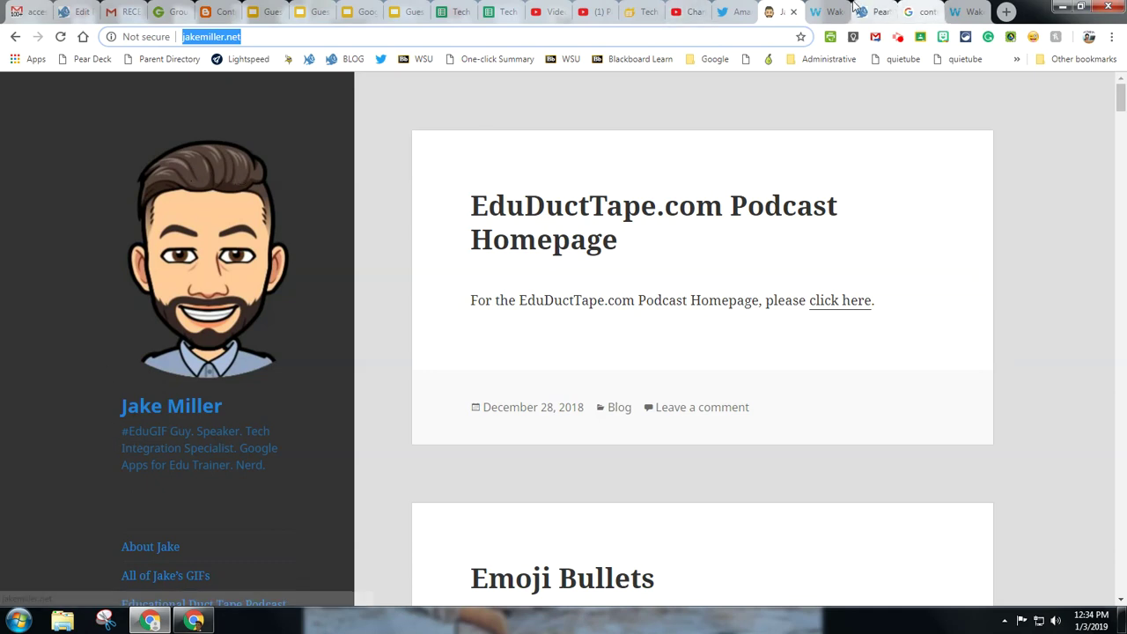
click(813, 14)
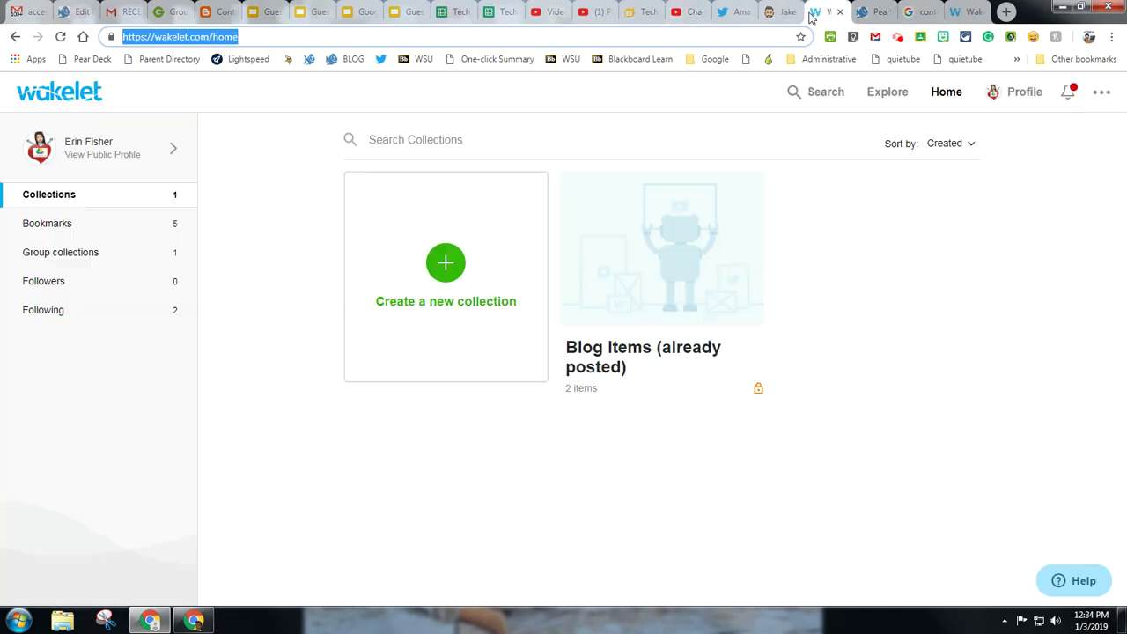
Step: Create the 'MY Favorite bloggers' collection, described 'Techie bloggers I like', with the pasted blog link
click(445, 261)
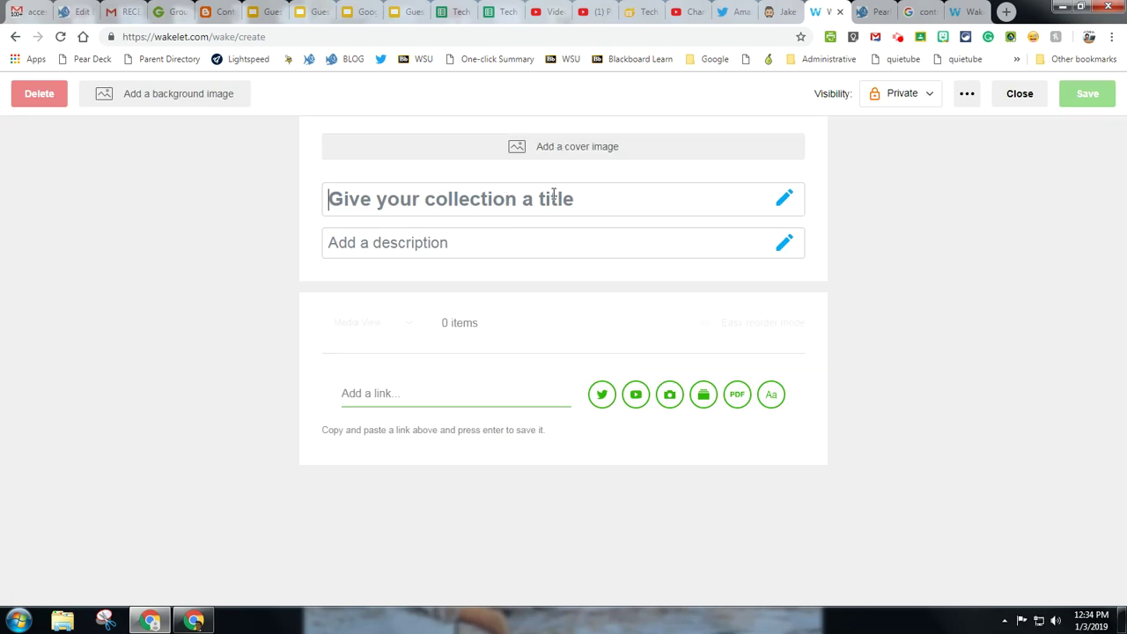
text(MY Fav)
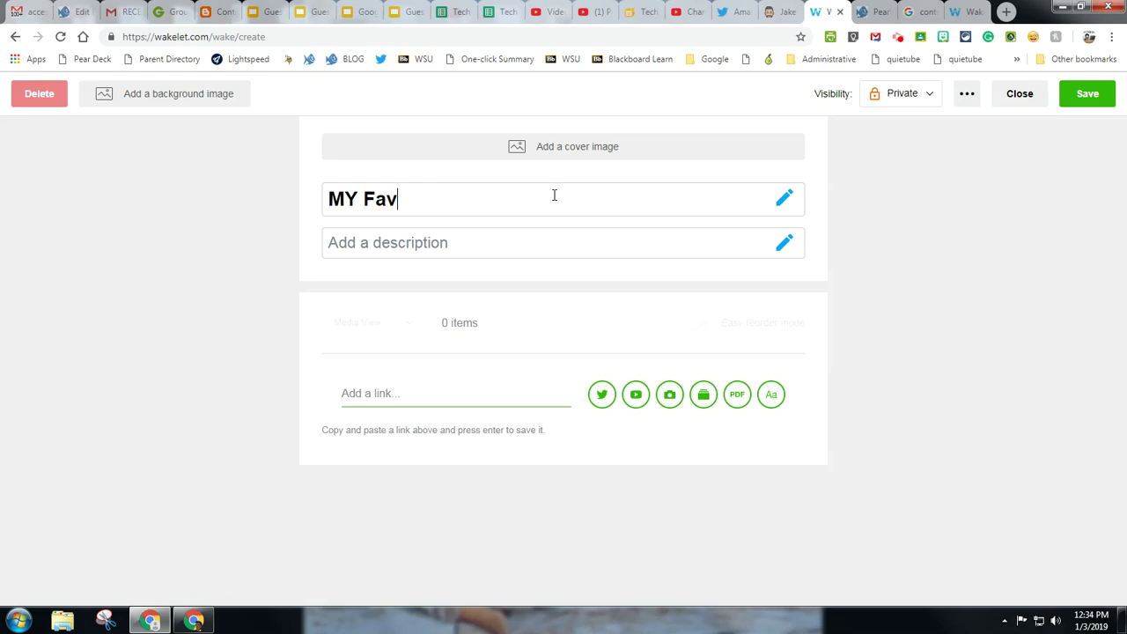
text(orite bloggers)
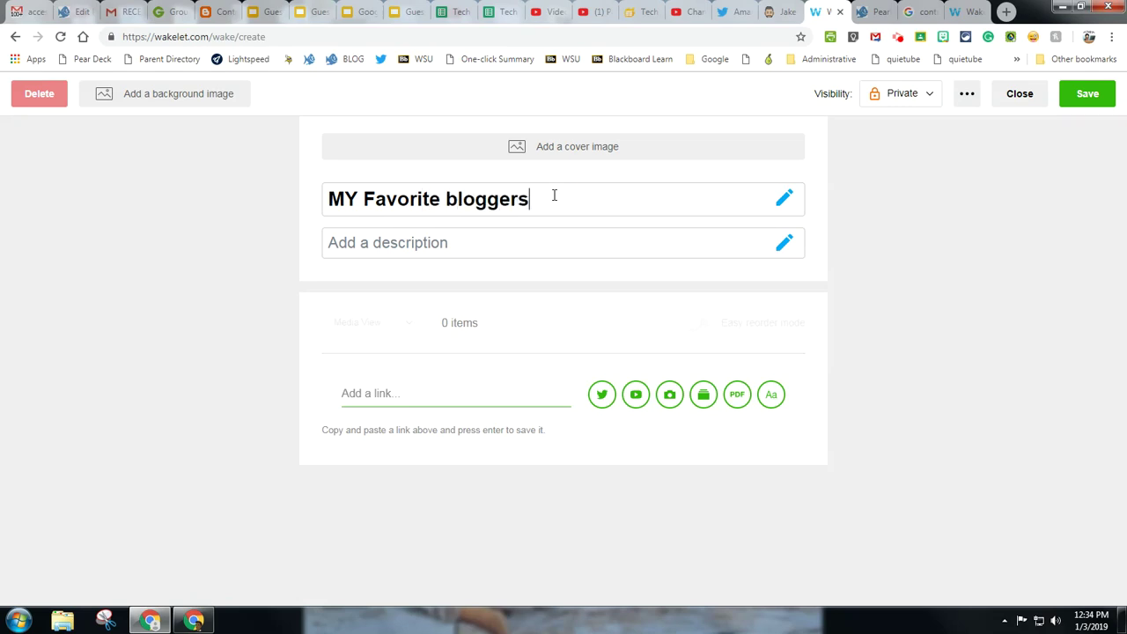
text(Techie bloggers I like)
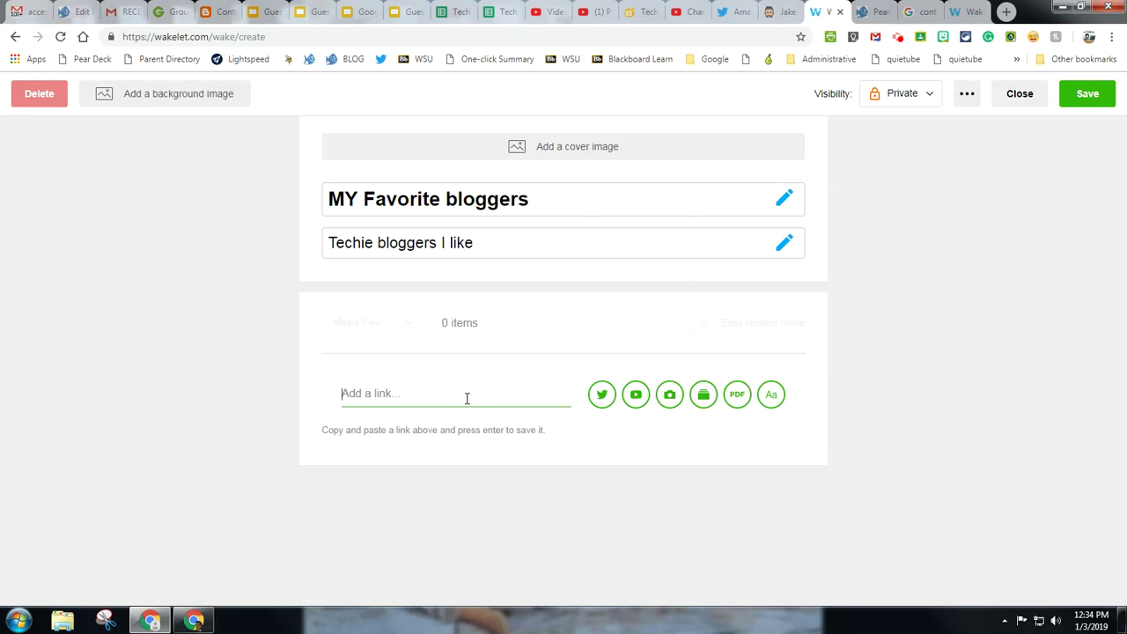
key(ctrl+v)
key(Return)
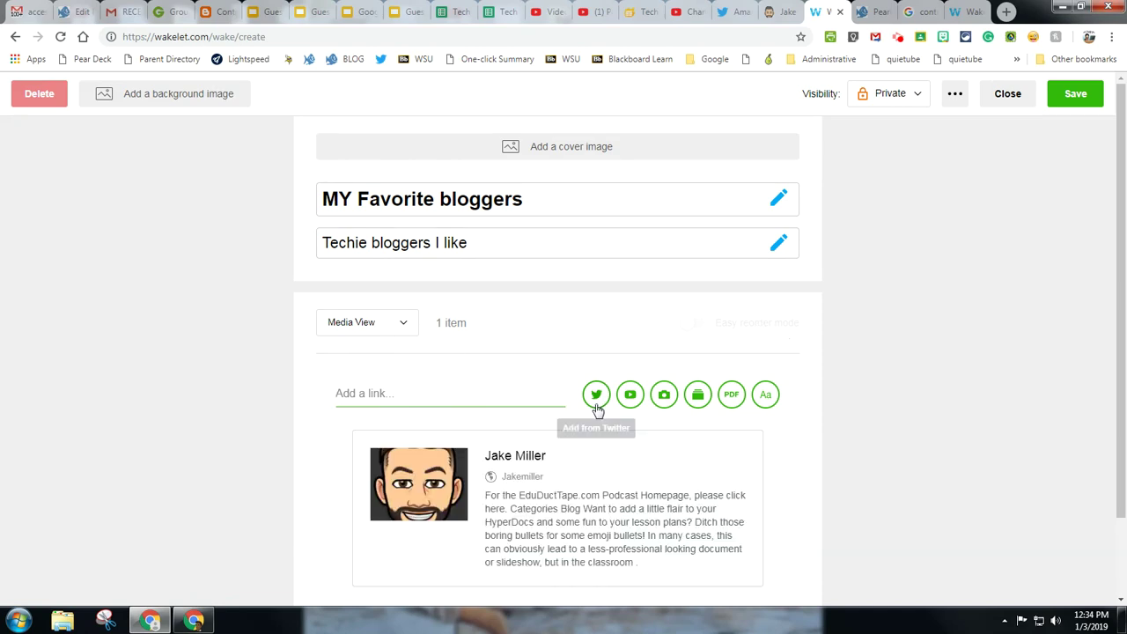
scroll(572, 440, down, 1)
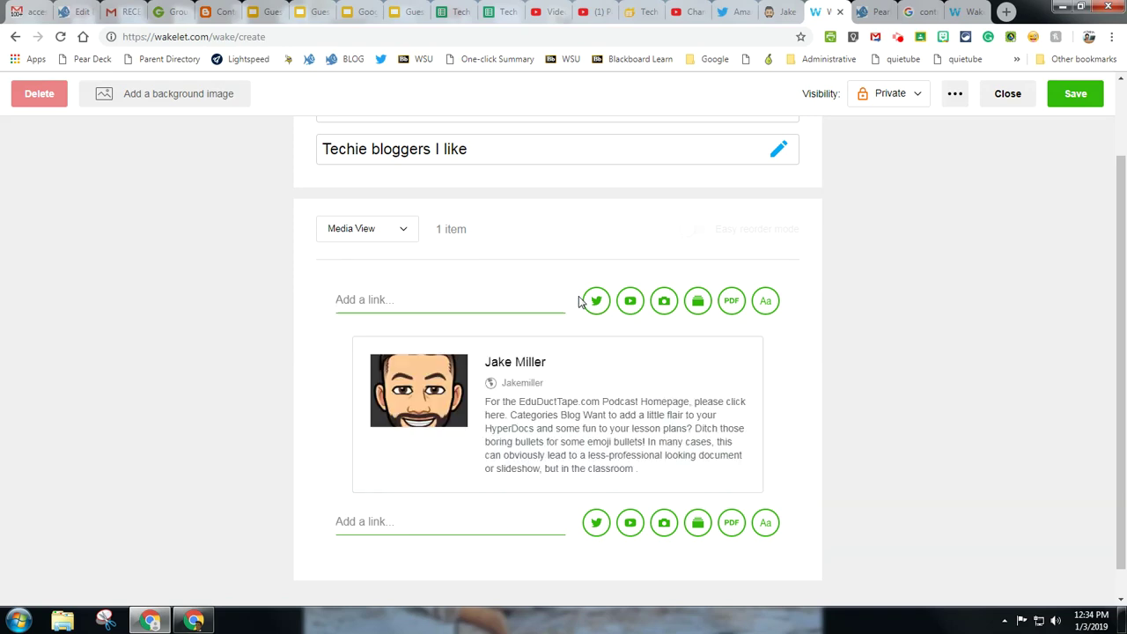
Step: Add a text note naming the blogger, who 'blogs about Google using all animated GIFs'
click(765, 301)
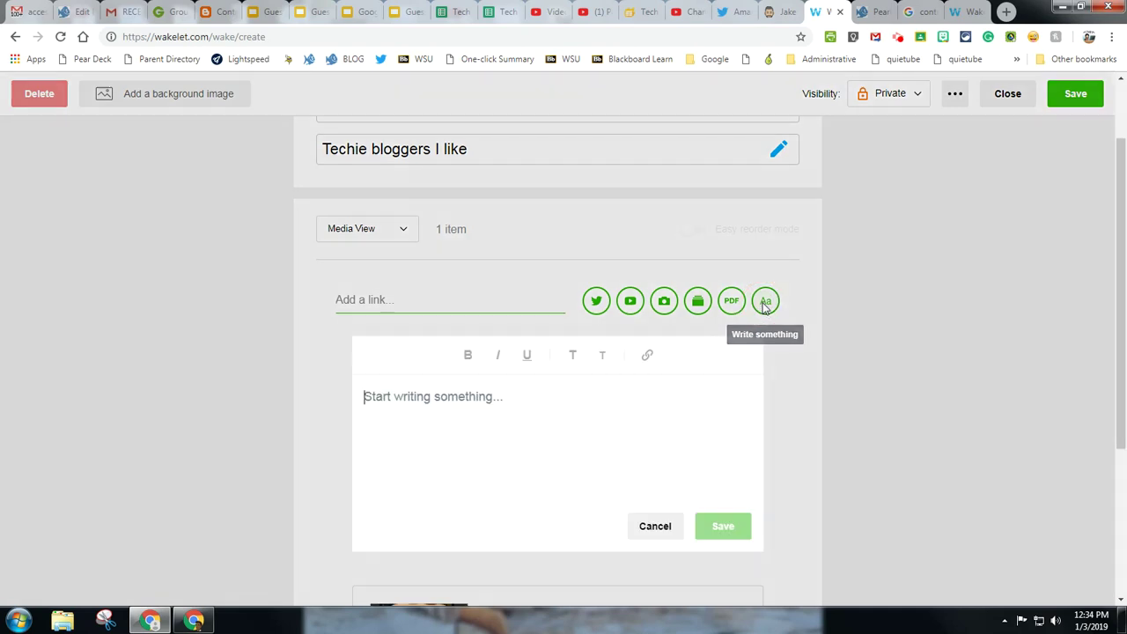
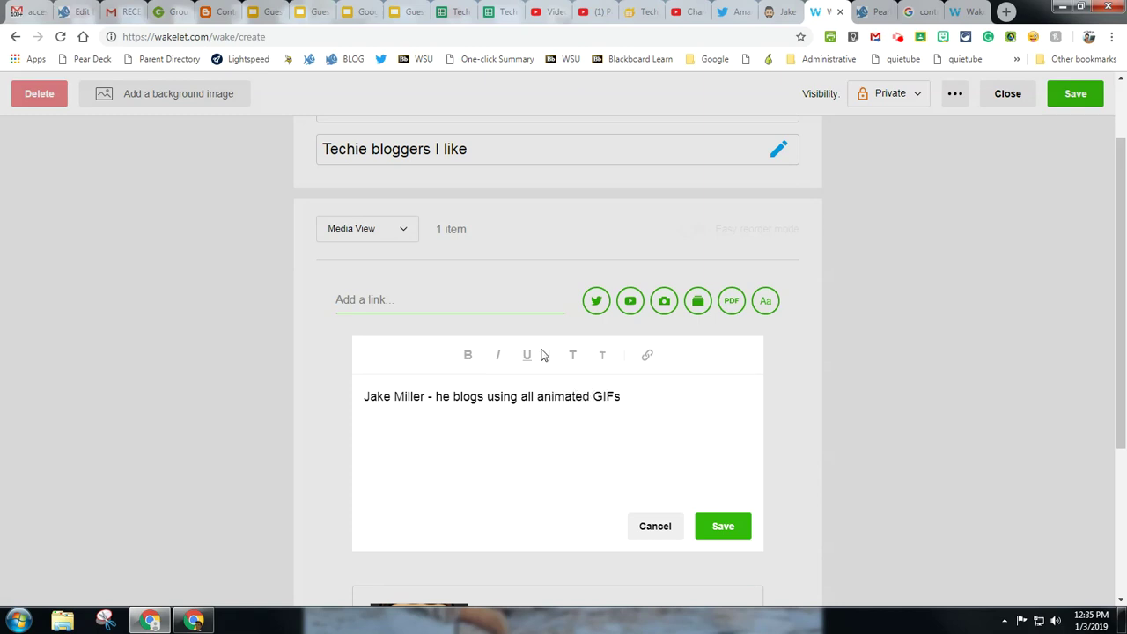
click(472, 398)
click(487, 398)
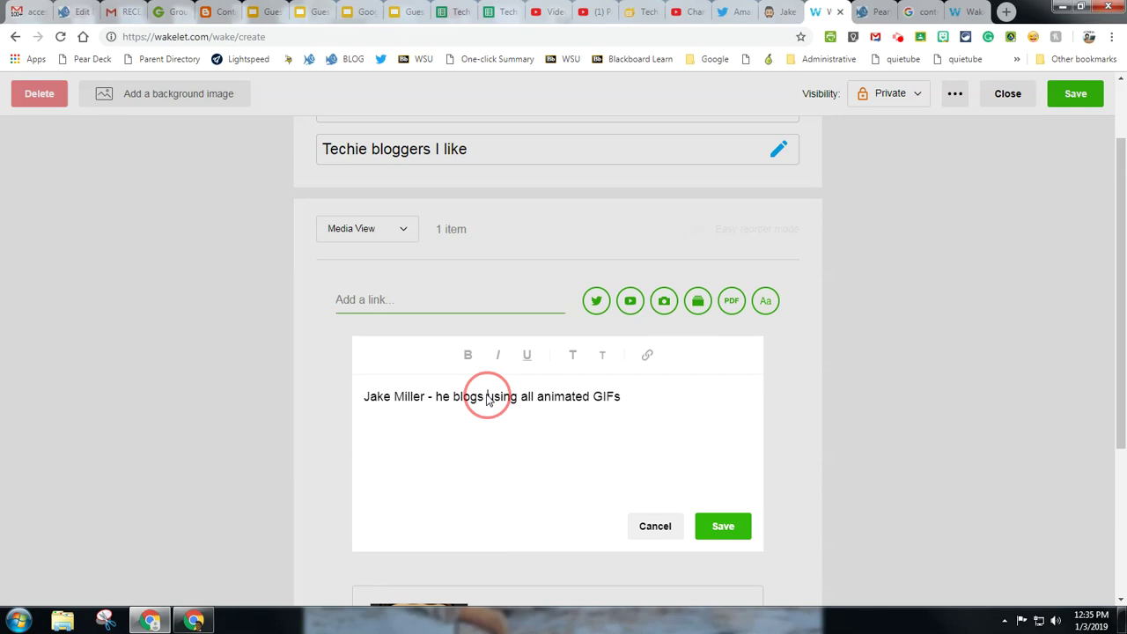
text(about Google)
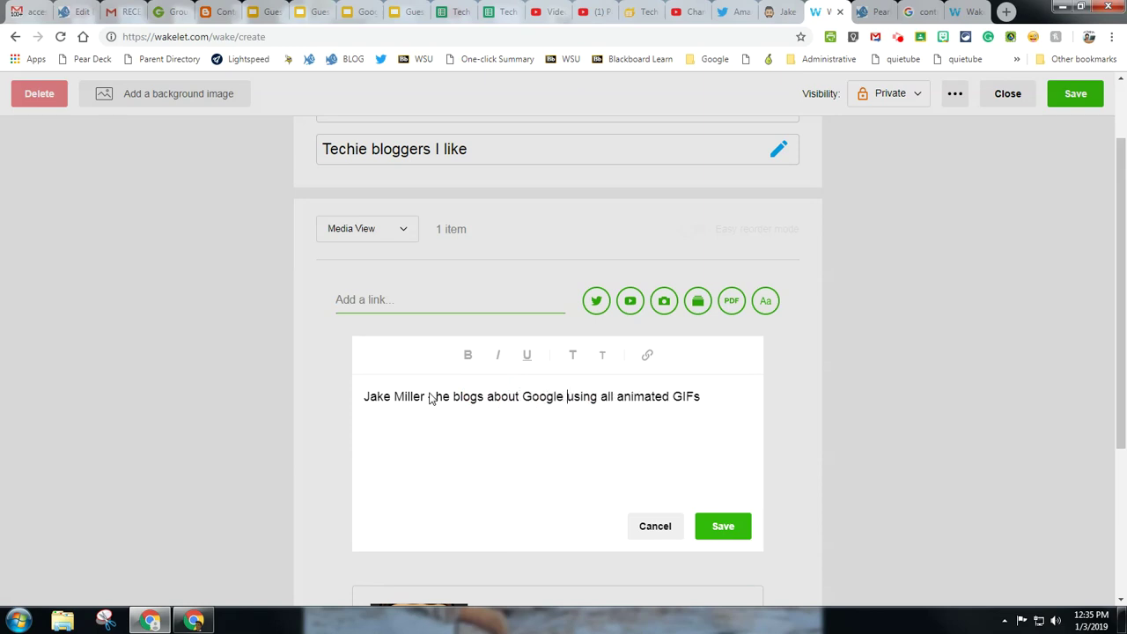
click(728, 532)
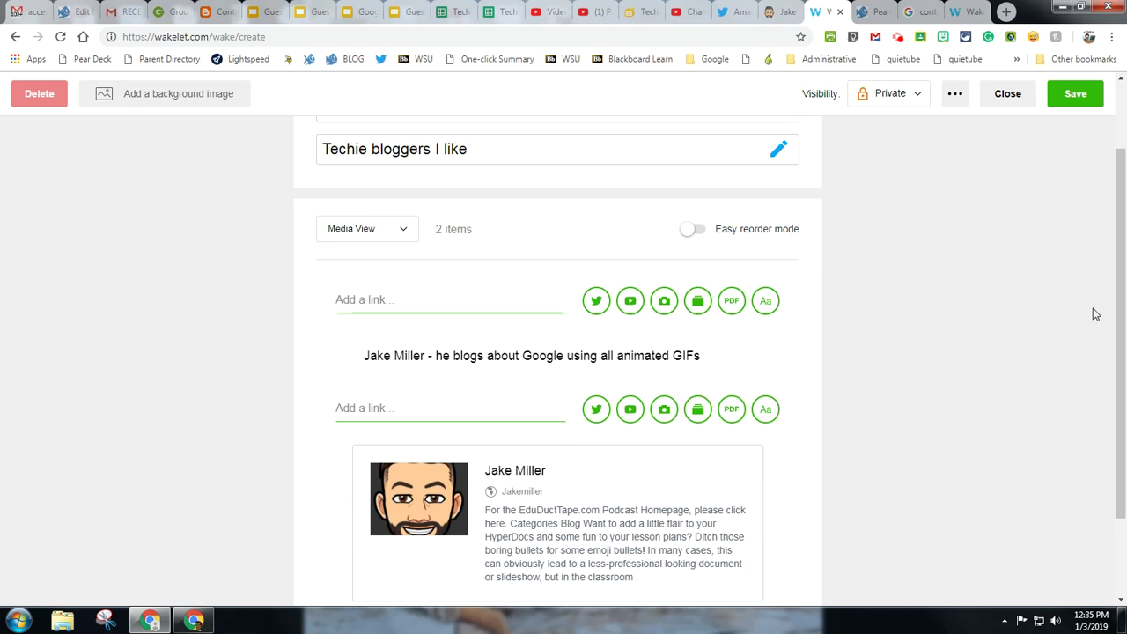
Step: Save the collection and confirm its visibility stays Private
scroll(1094, 314, up, 1)
click(1076, 95)
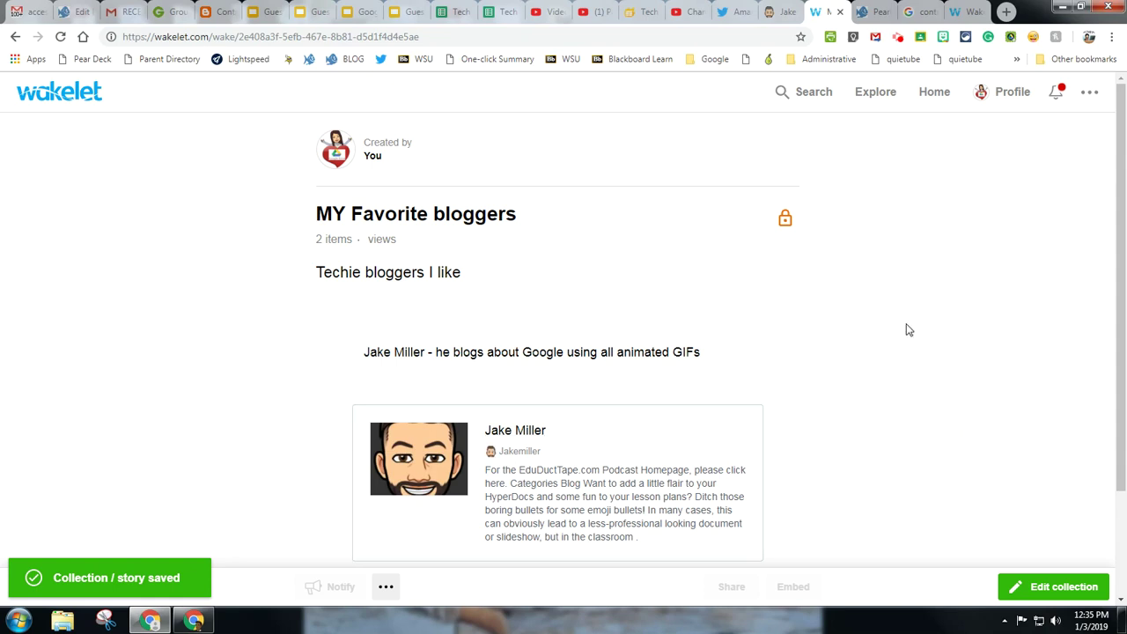
click(786, 220)
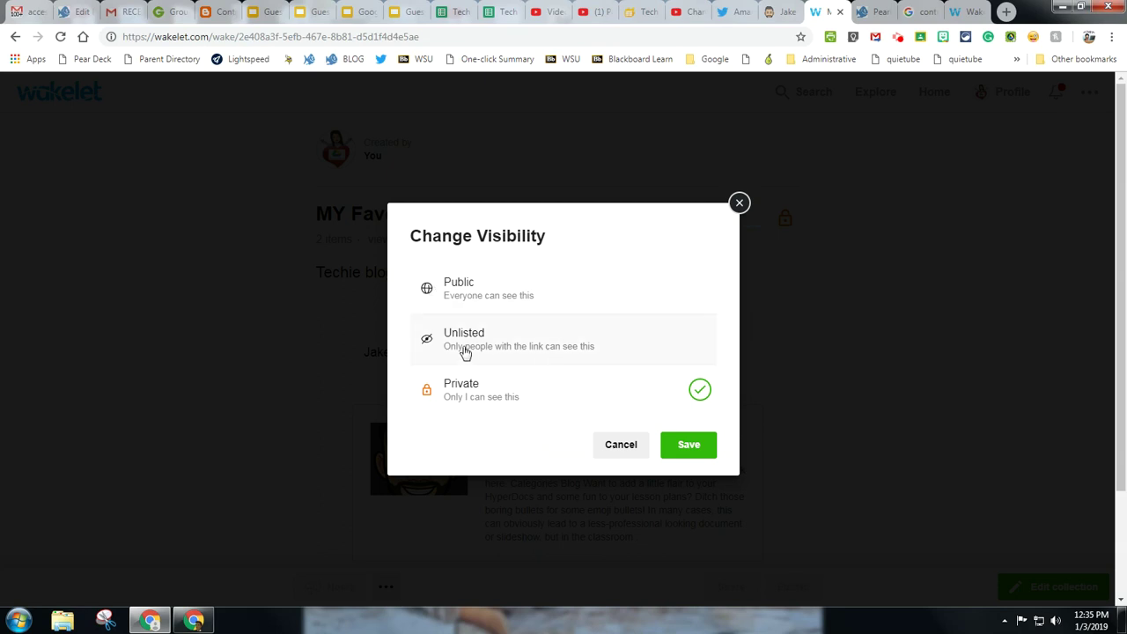
click(709, 454)
scroll(856, 292, down, 2)
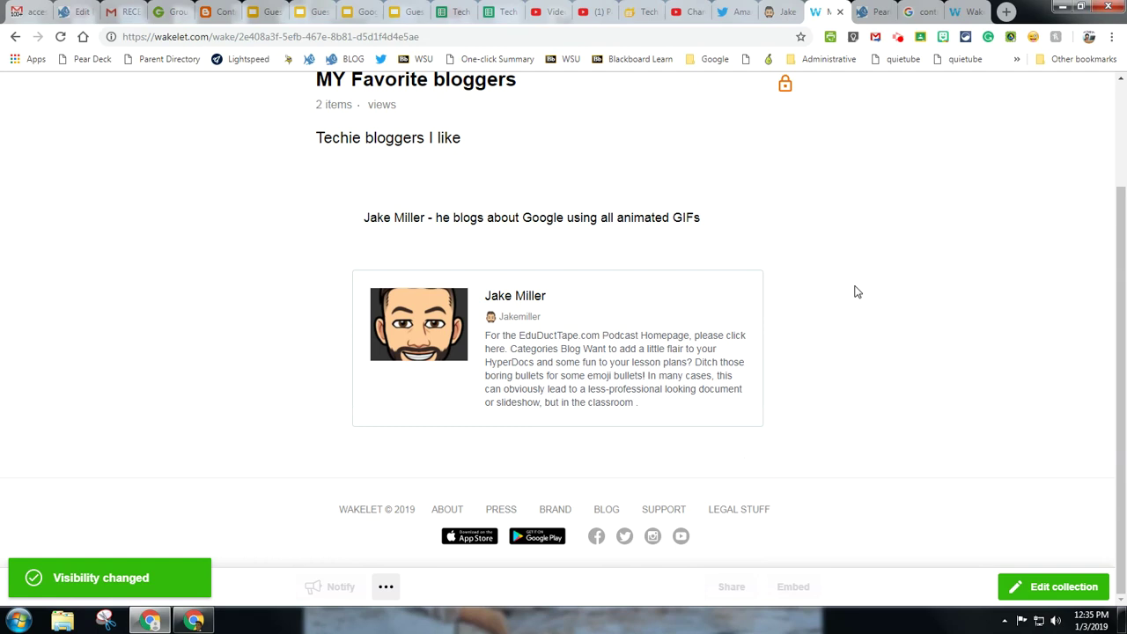
scroll(853, 291, up, 2)
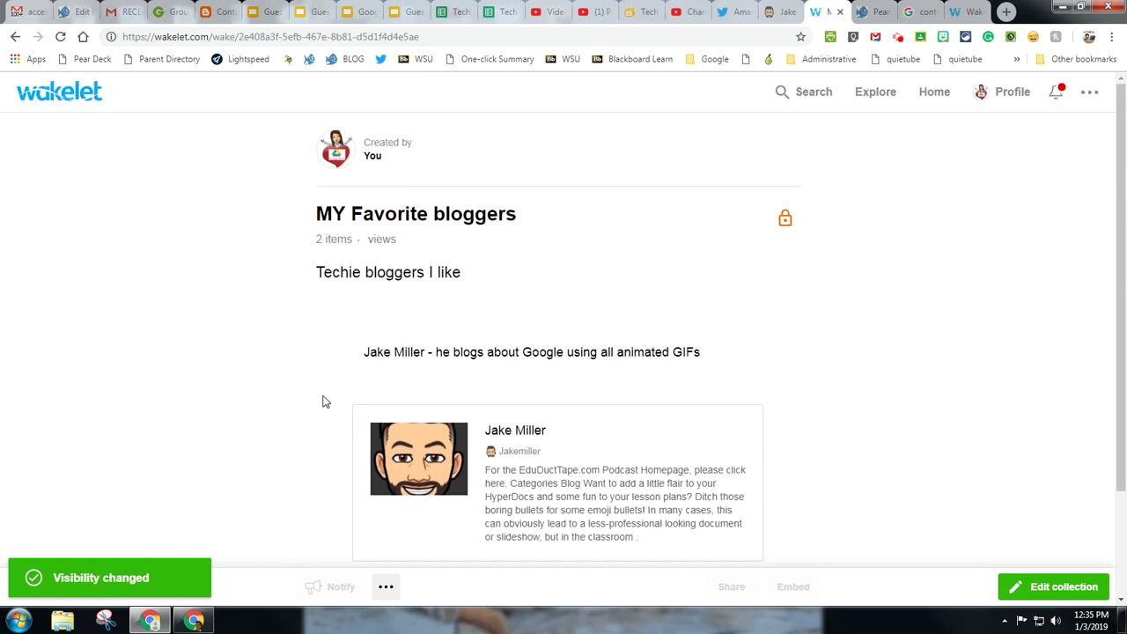
scroll(770, 342, down, 2)
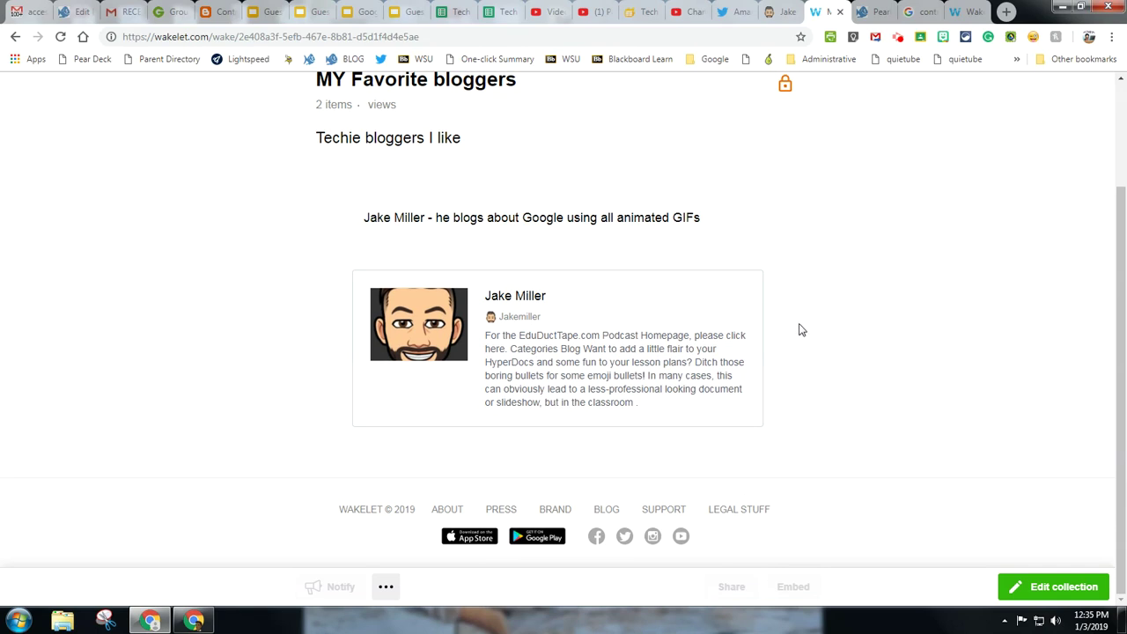
scroll(799, 329, up, 1)
Step: Reopen the collection, browse saved bookmarks without adding any, and save it again
click(1082, 585)
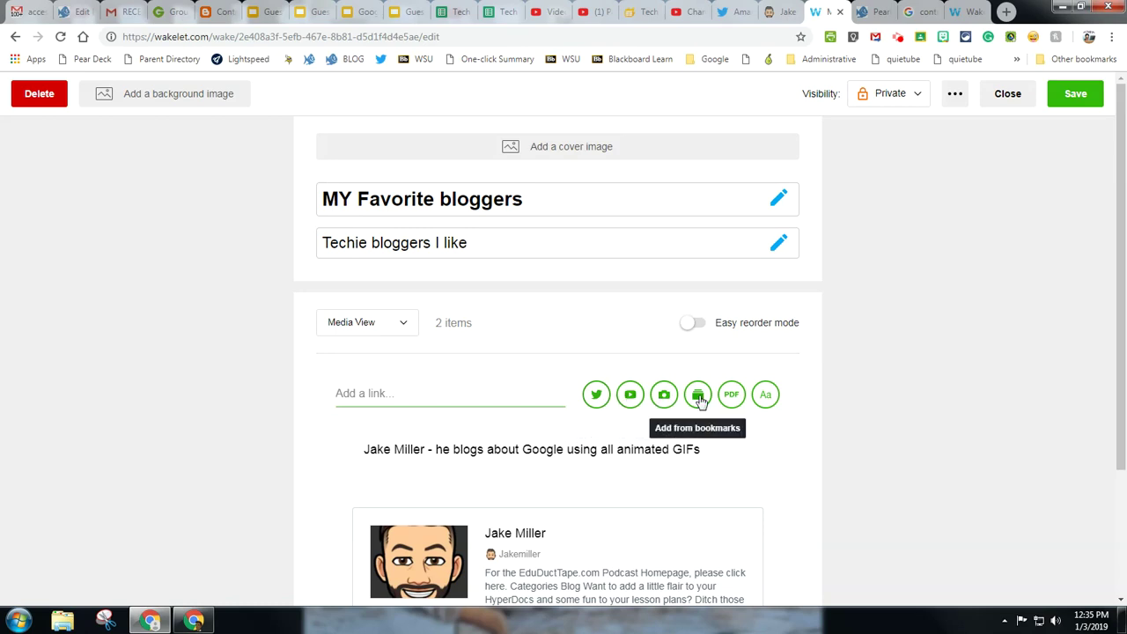
click(698, 397)
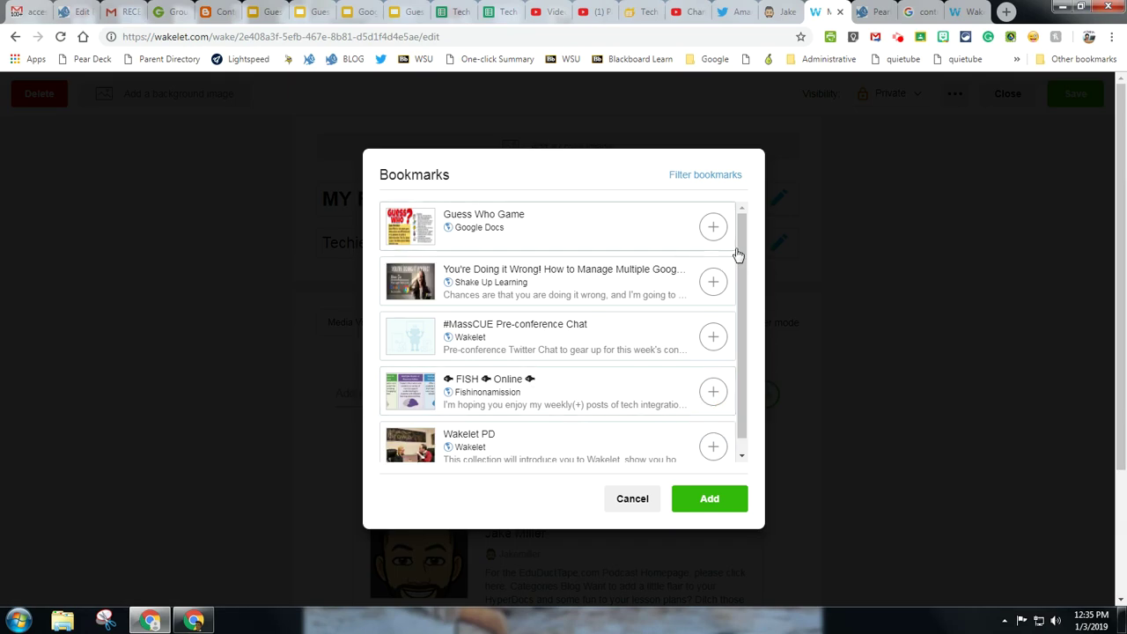
drag(738, 250, 745, 204)
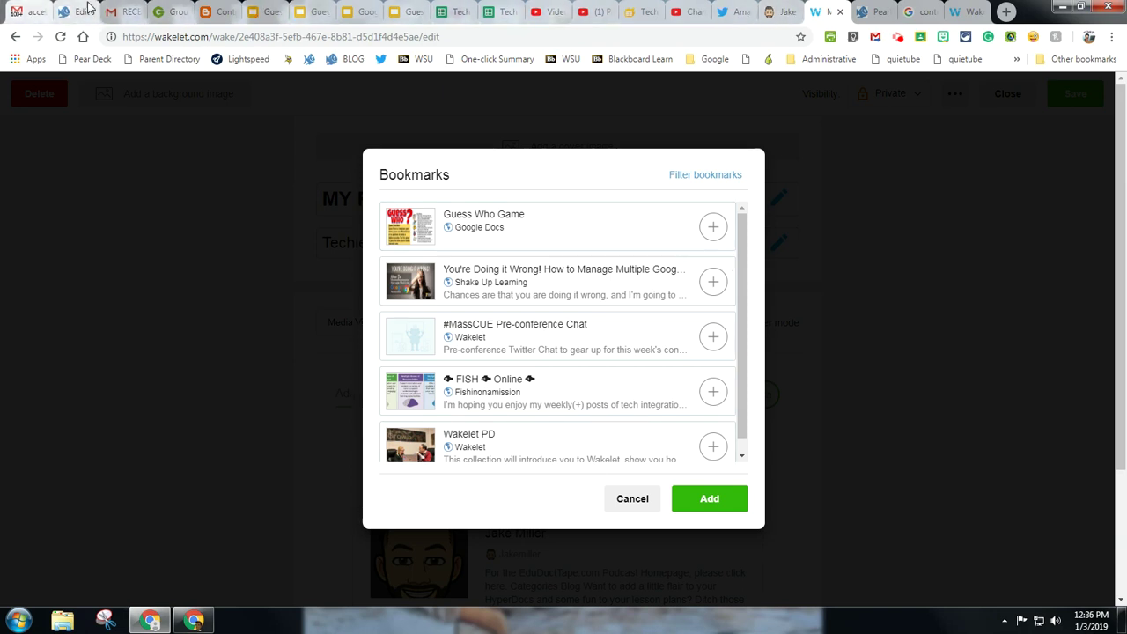
click(632, 499)
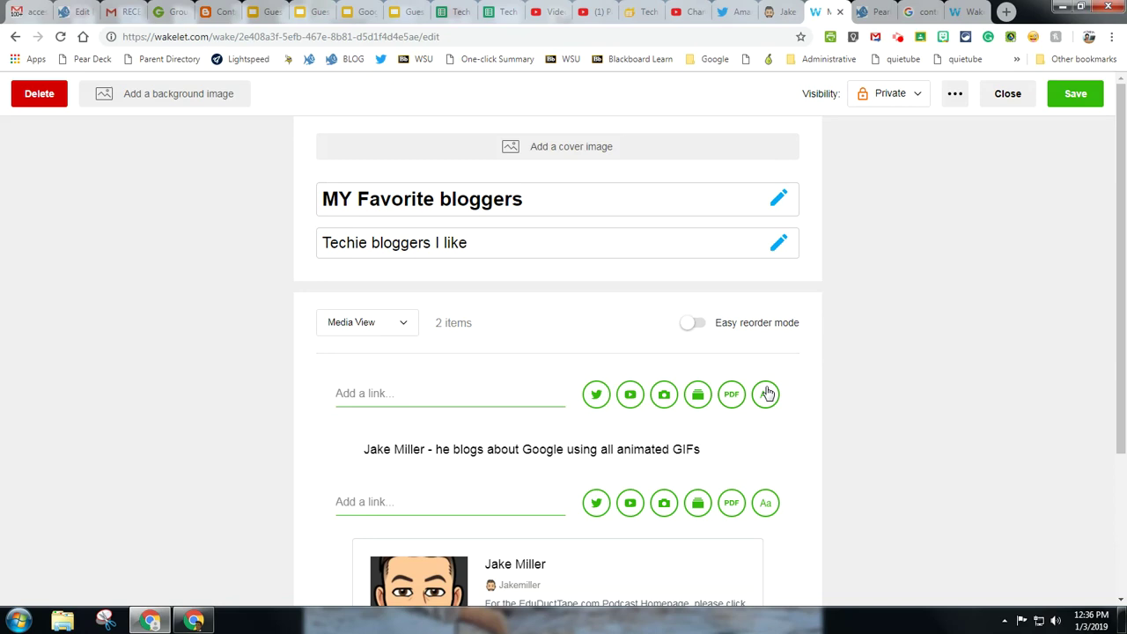
scroll(764, 392, down, 3)
scroll(762, 389, up, 3)
click(1078, 94)
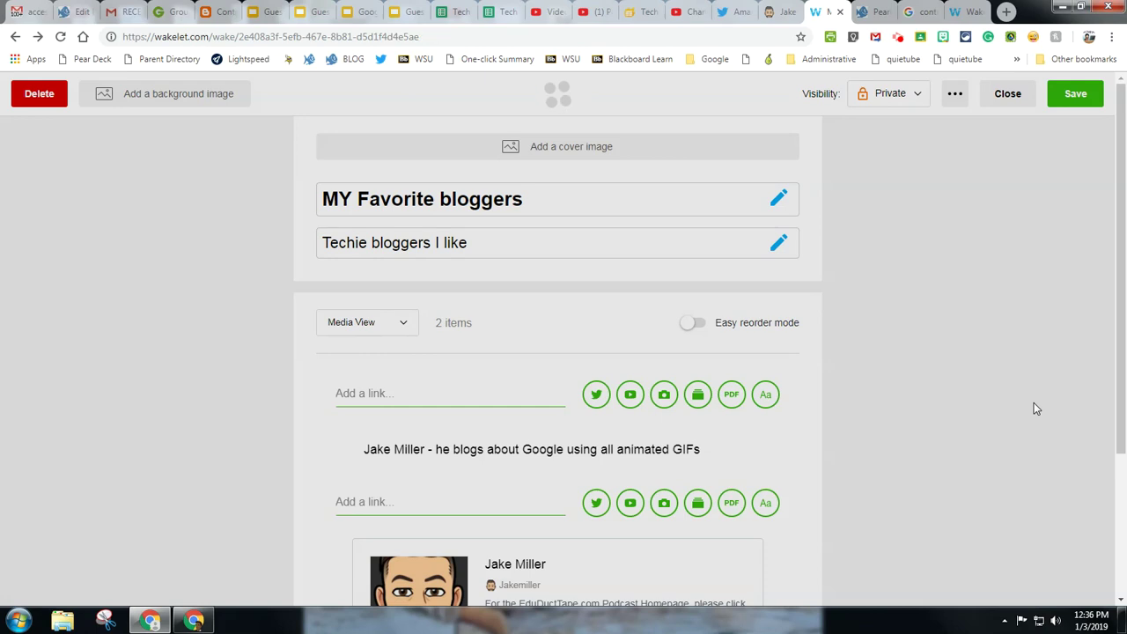
scroll(574, 308, up, 1)
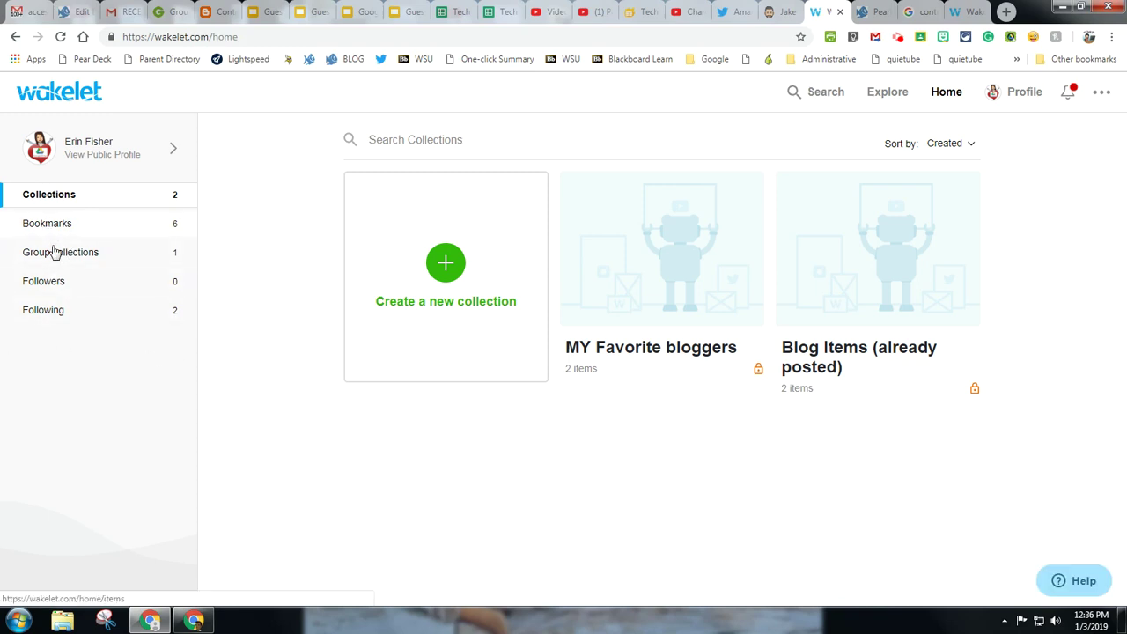
click(815, 98)
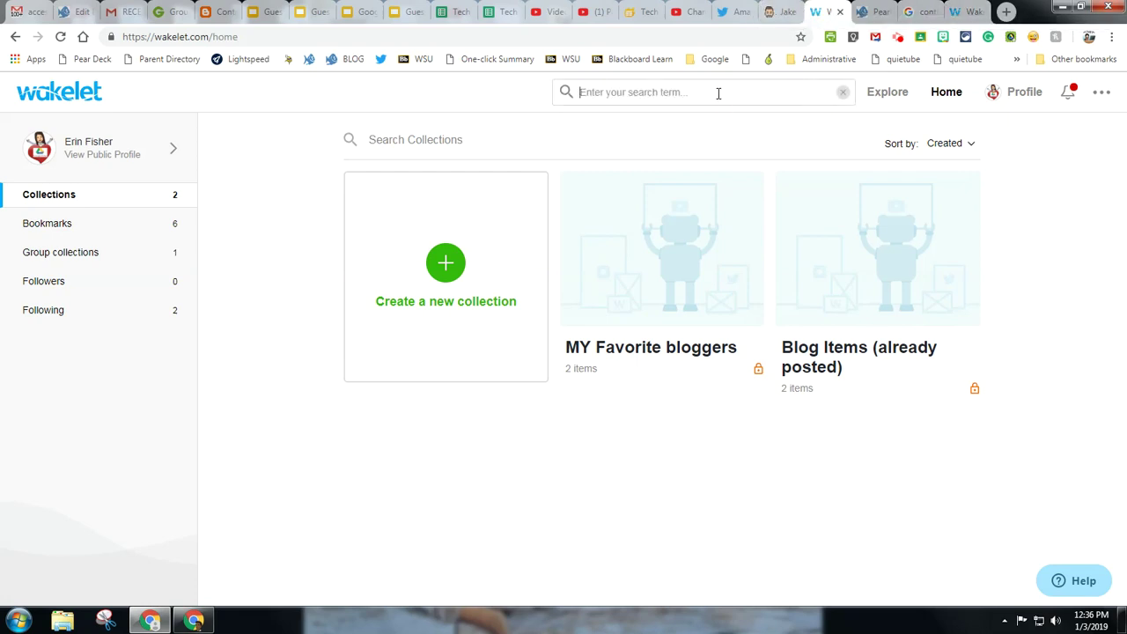
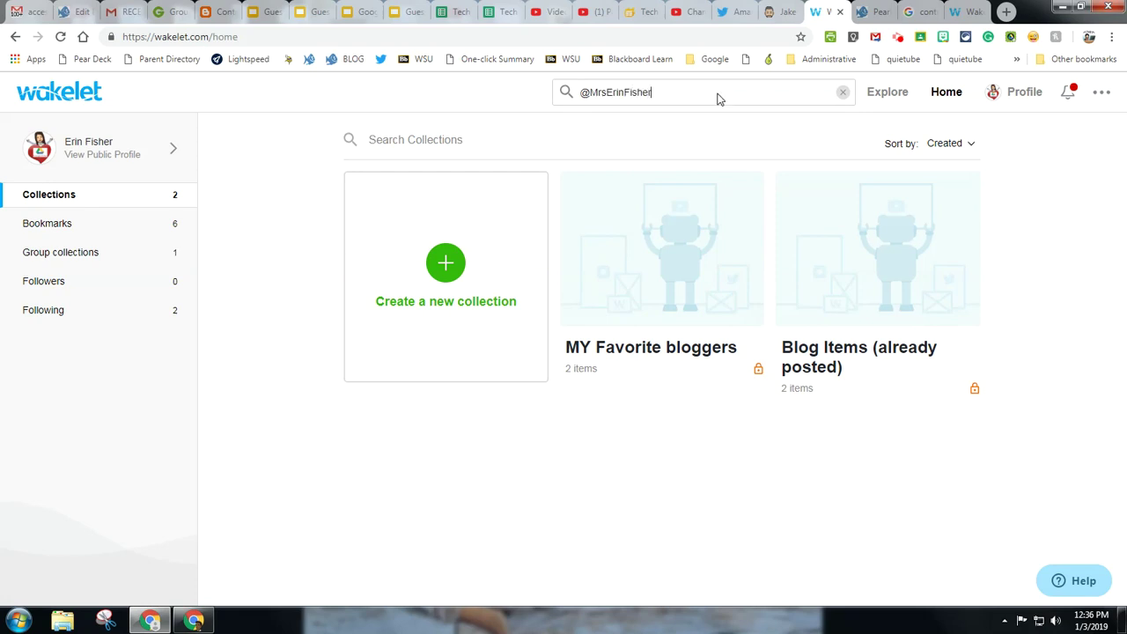
key(Return)
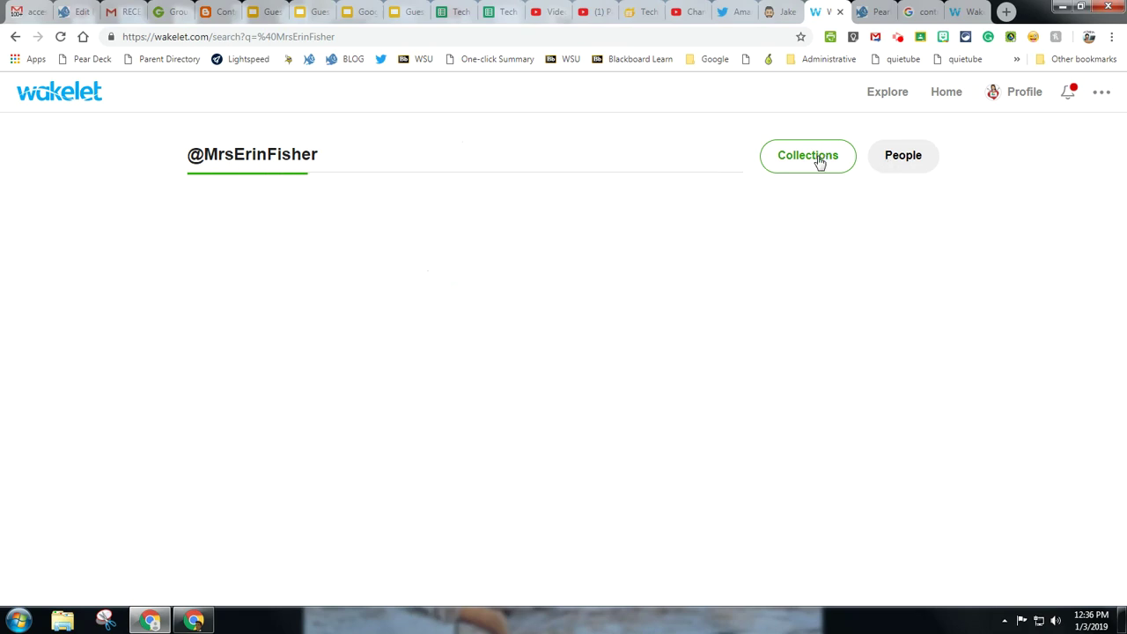
click(913, 167)
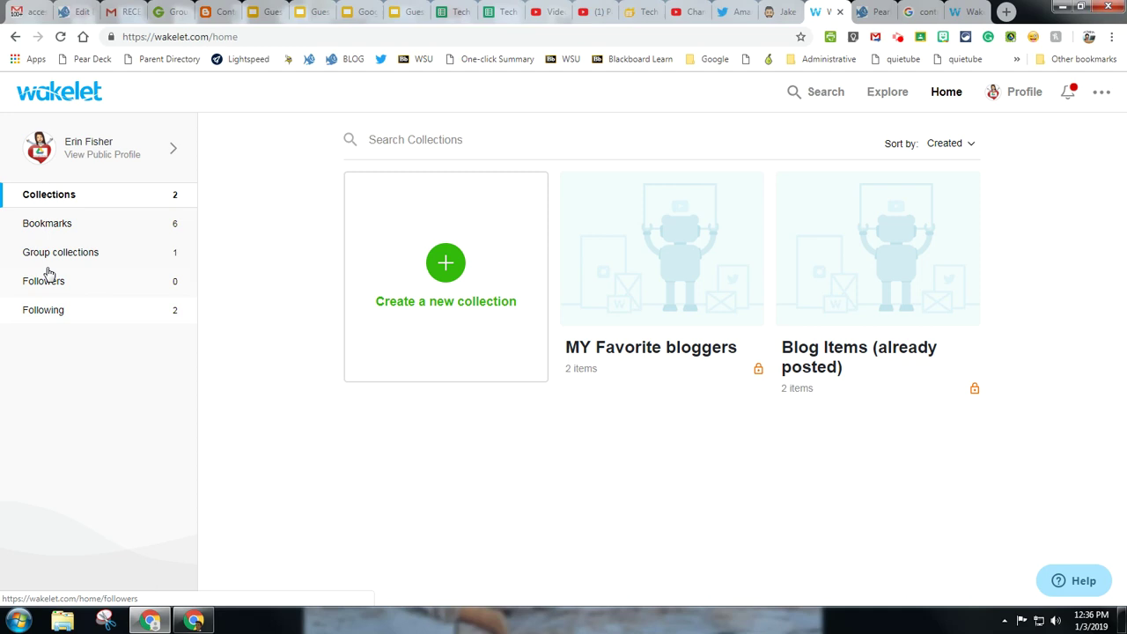
Step: Scroll through the Ed Tech Blogs group collection and open its Sustainable Teaching card
click(55, 257)
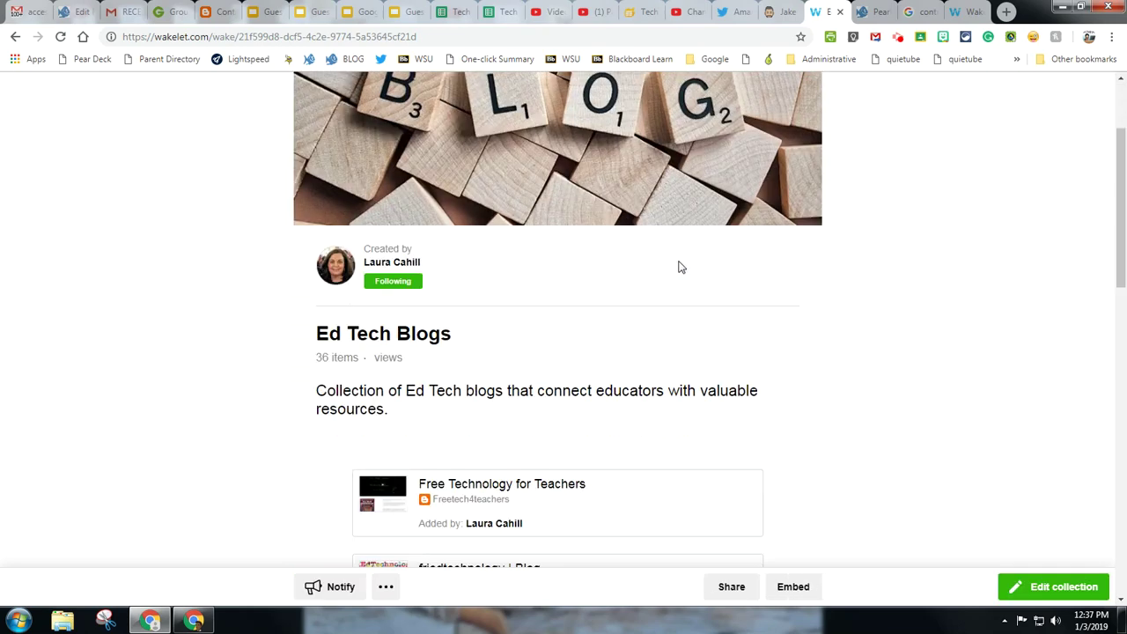
scroll(677, 267, down, 2)
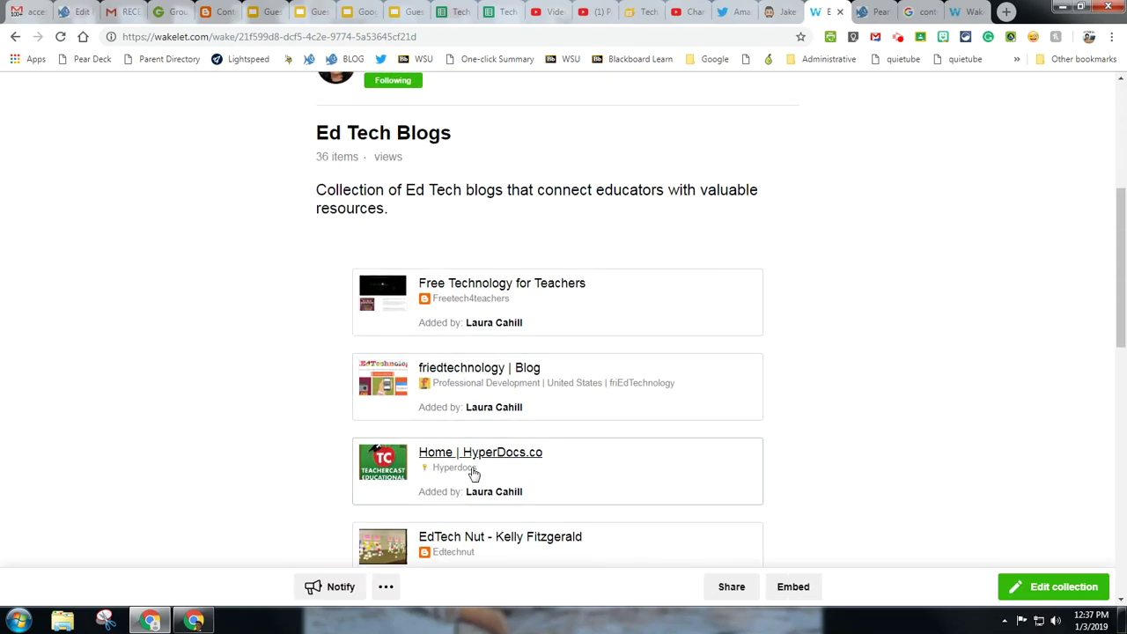
scroll(765, 285, down, 3)
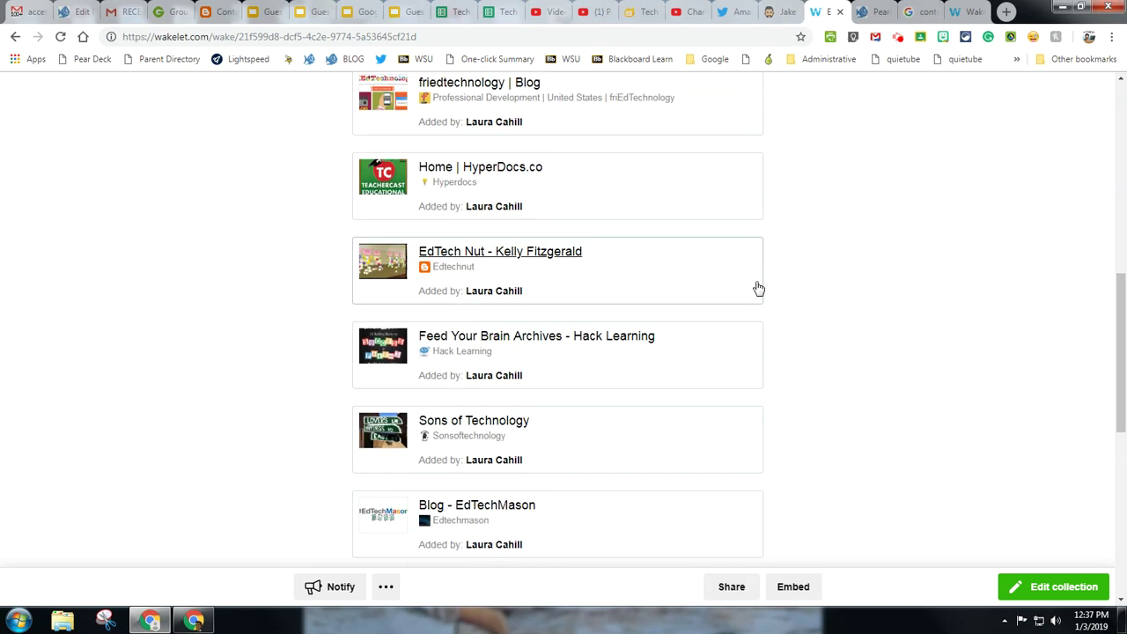
scroll(757, 287, down, 2)
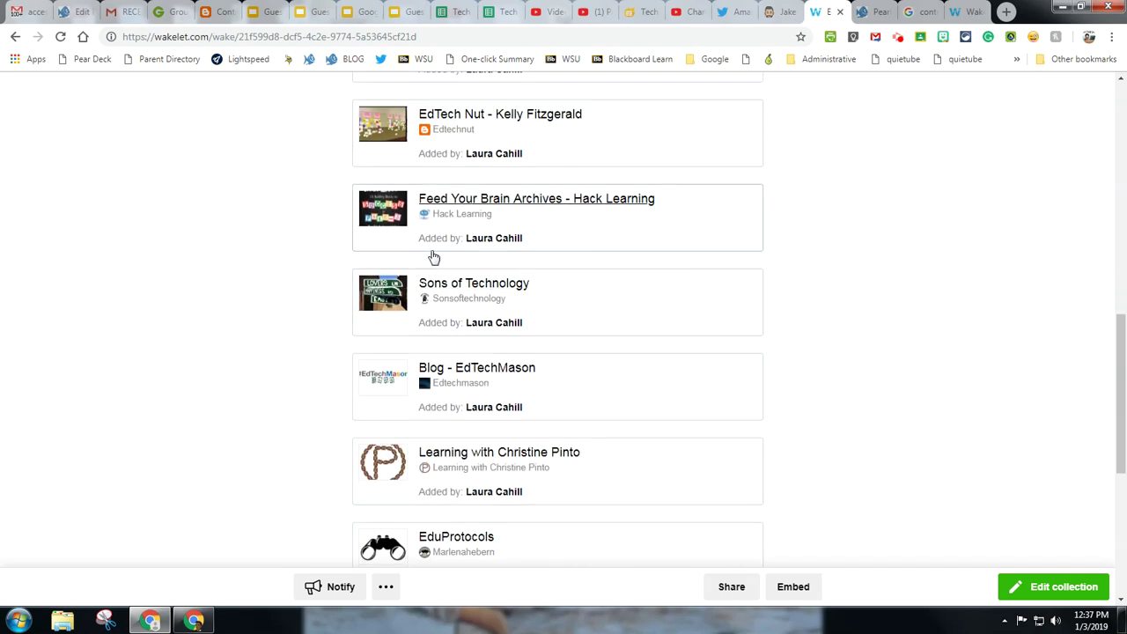
scroll(723, 302, down, 4)
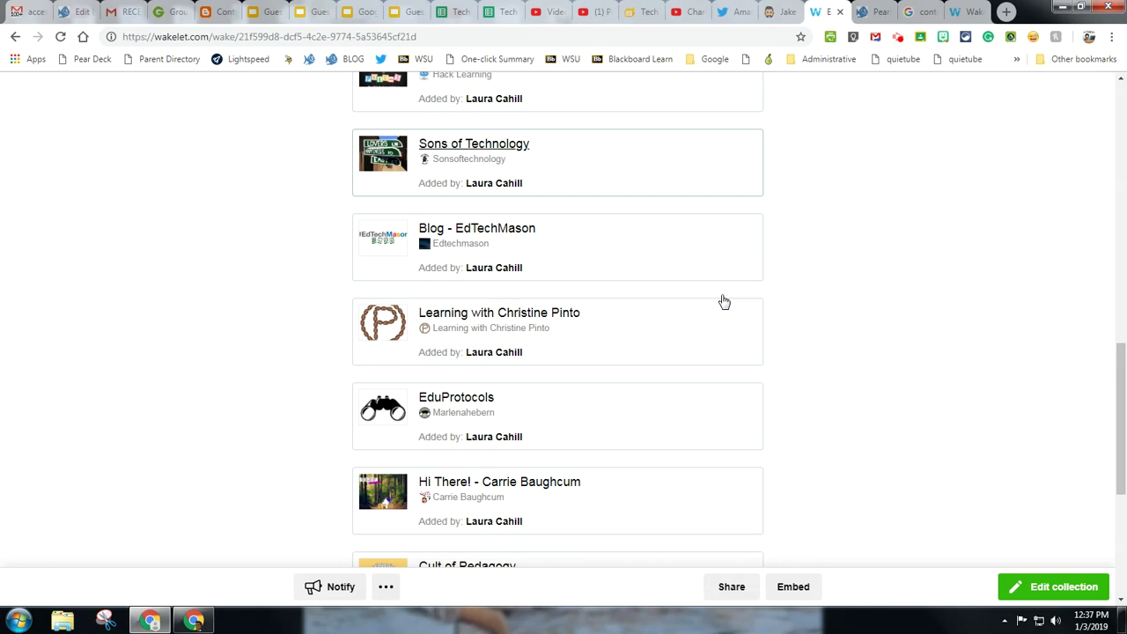
scroll(722, 302, down, 2)
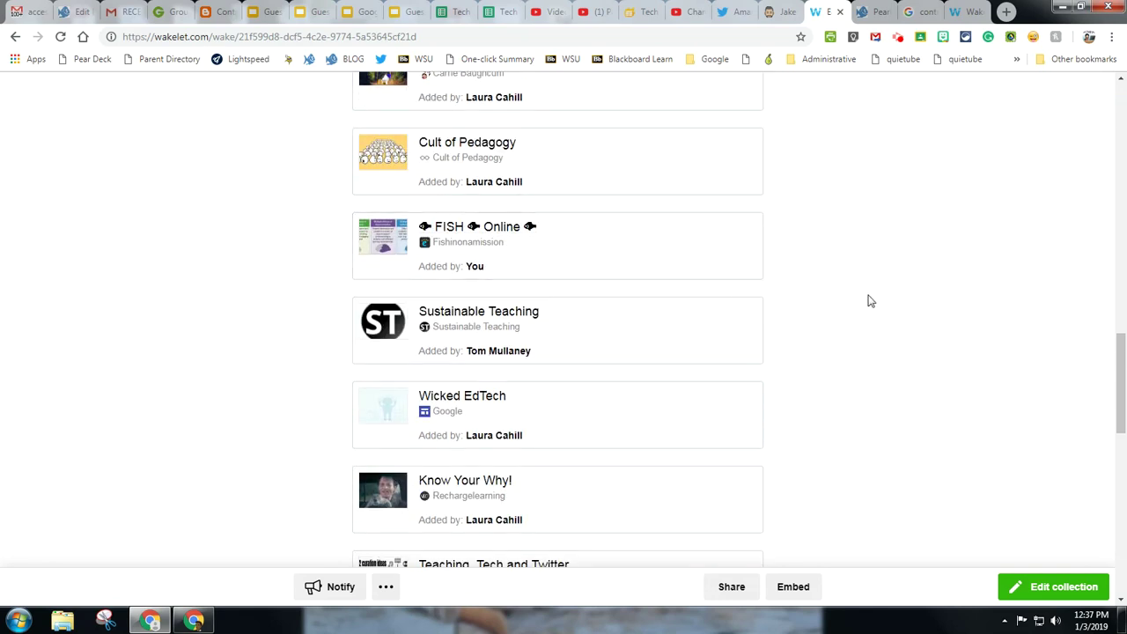
scroll(870, 316, down, 3)
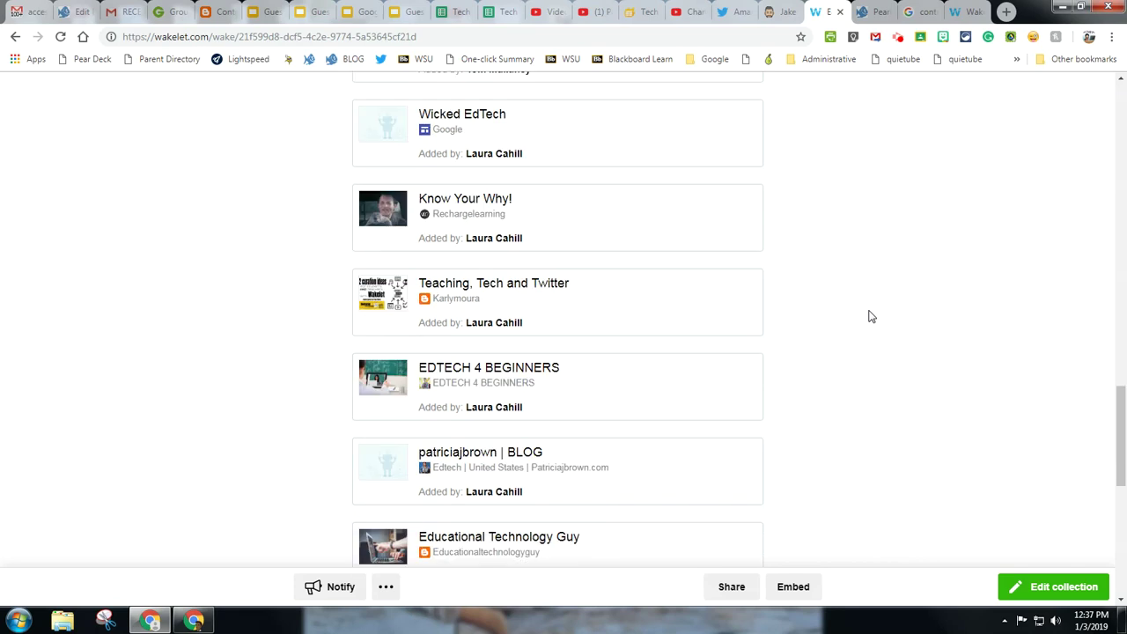
scroll(870, 316, down, 5)
scroll(870, 316, down, 1)
scroll(870, 316, up, 7)
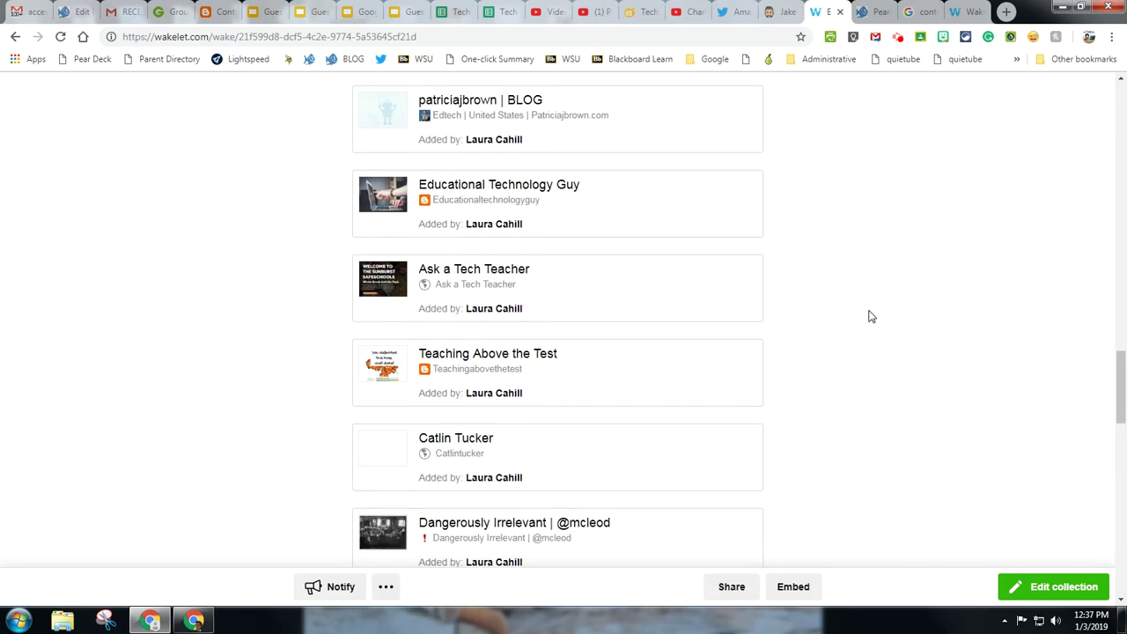
scroll(870, 316, up, 2)
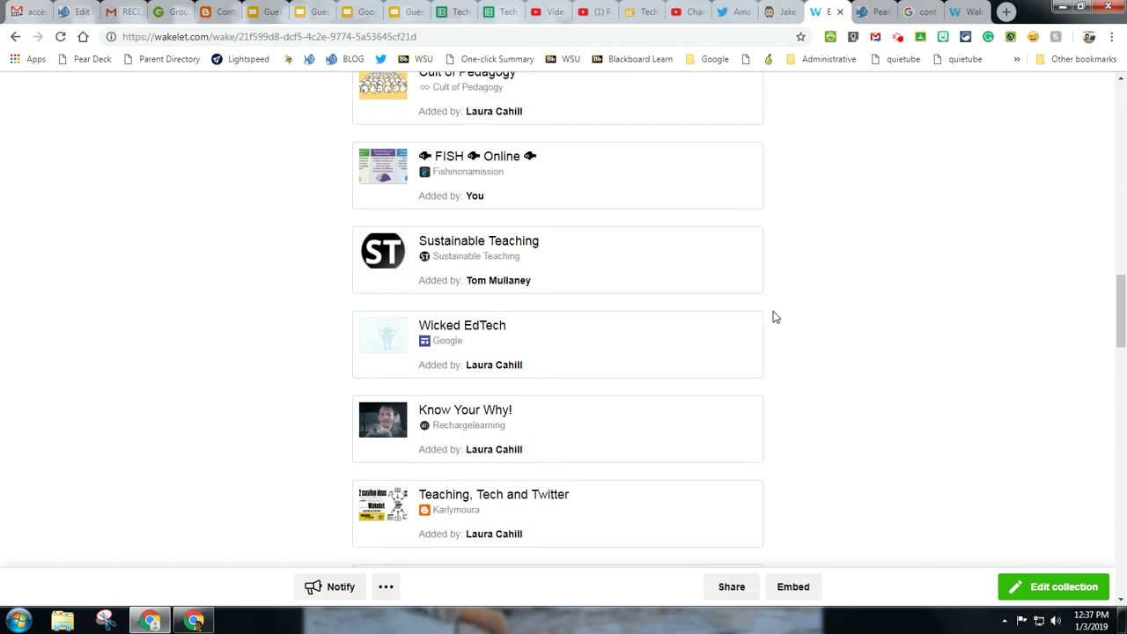
click(491, 285)
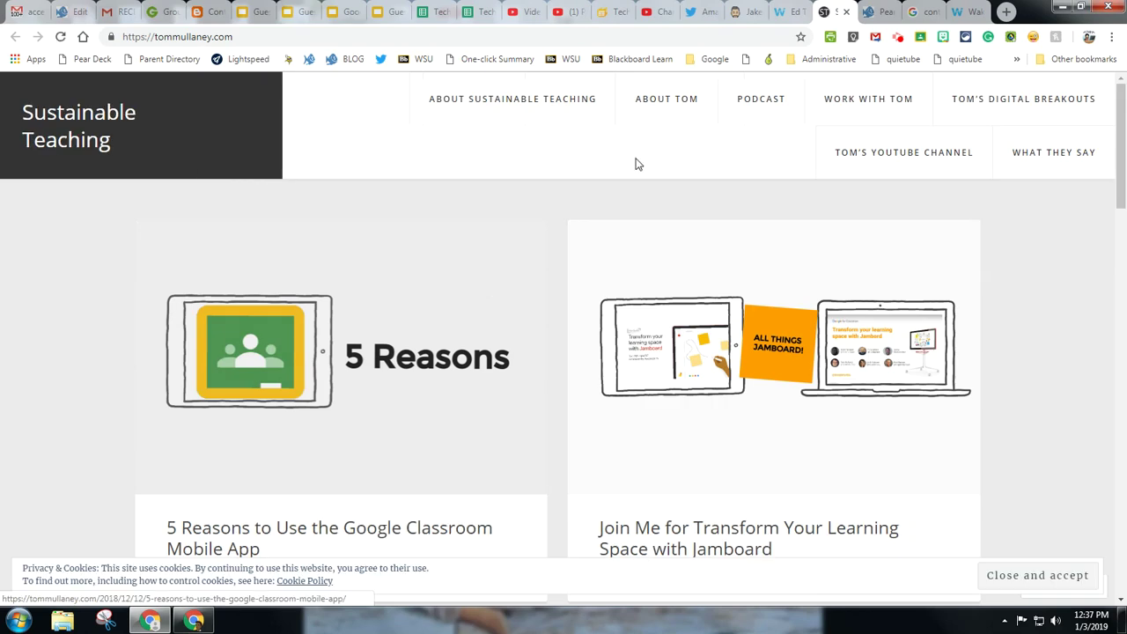
Step: Return to the Ed Tech Blogs collection in Wakelet and scroll back to its top
click(790, 10)
scroll(787, 244, up, 1)
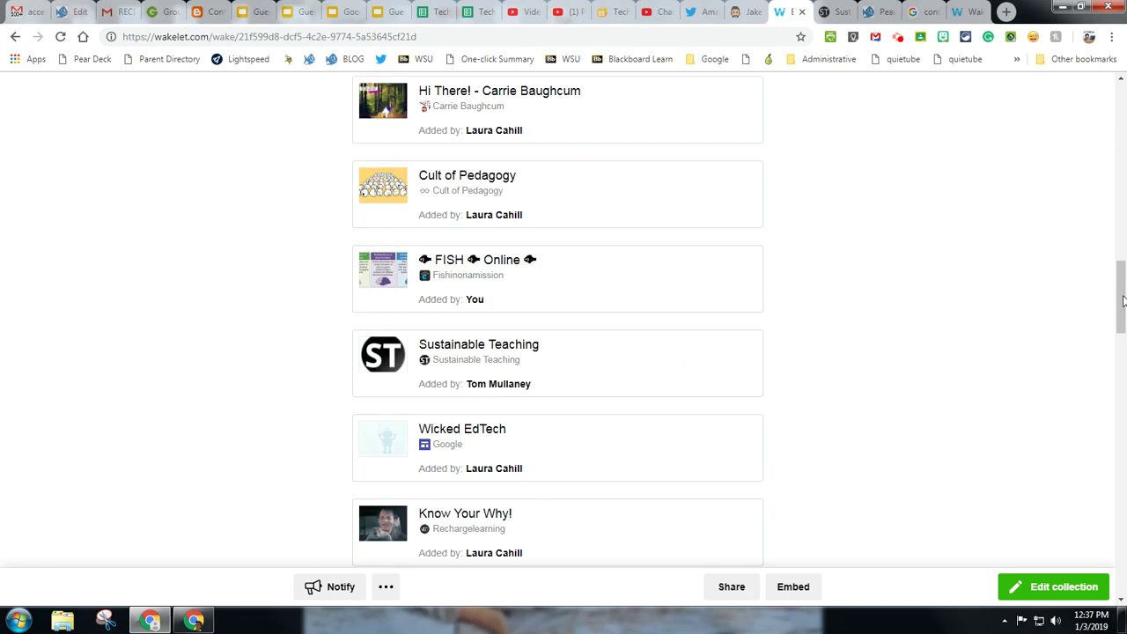
drag(1123, 301, 1114, 82)
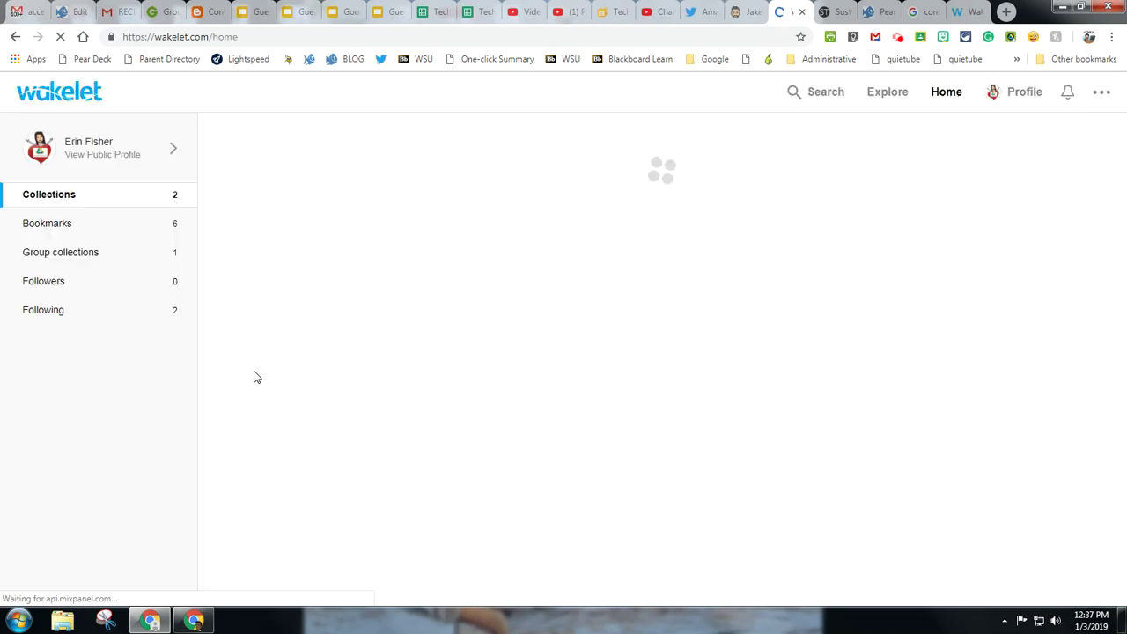
Step: Show the Bookmarks page with its 6 saved items
click(98, 231)
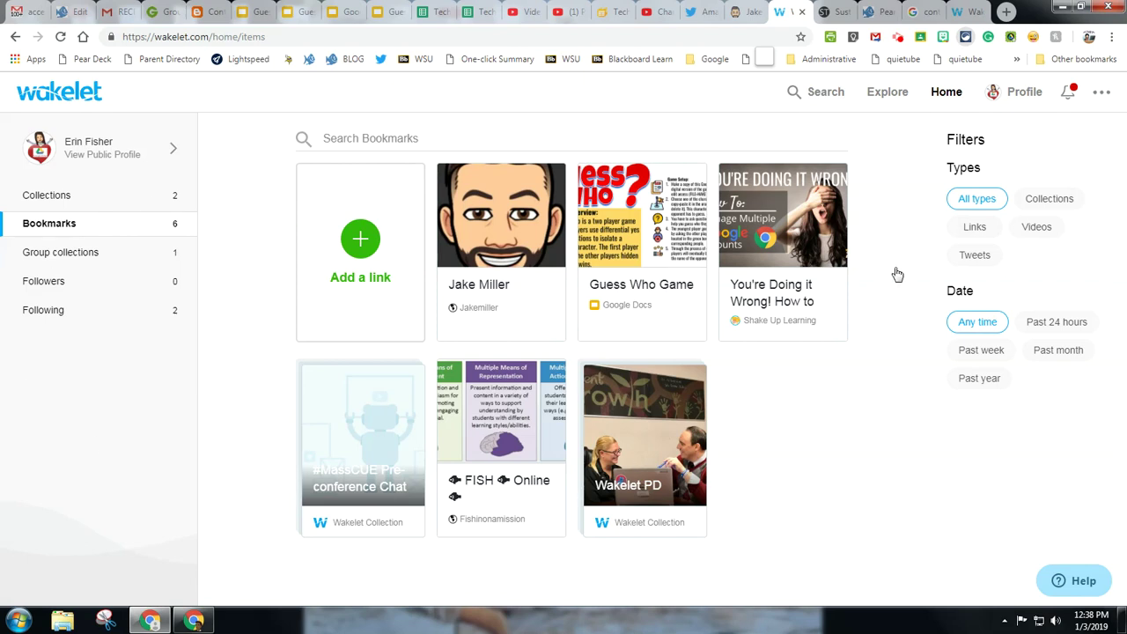
Step: Switch on the Wakelet extension in Extensity's extension list
click(964, 36)
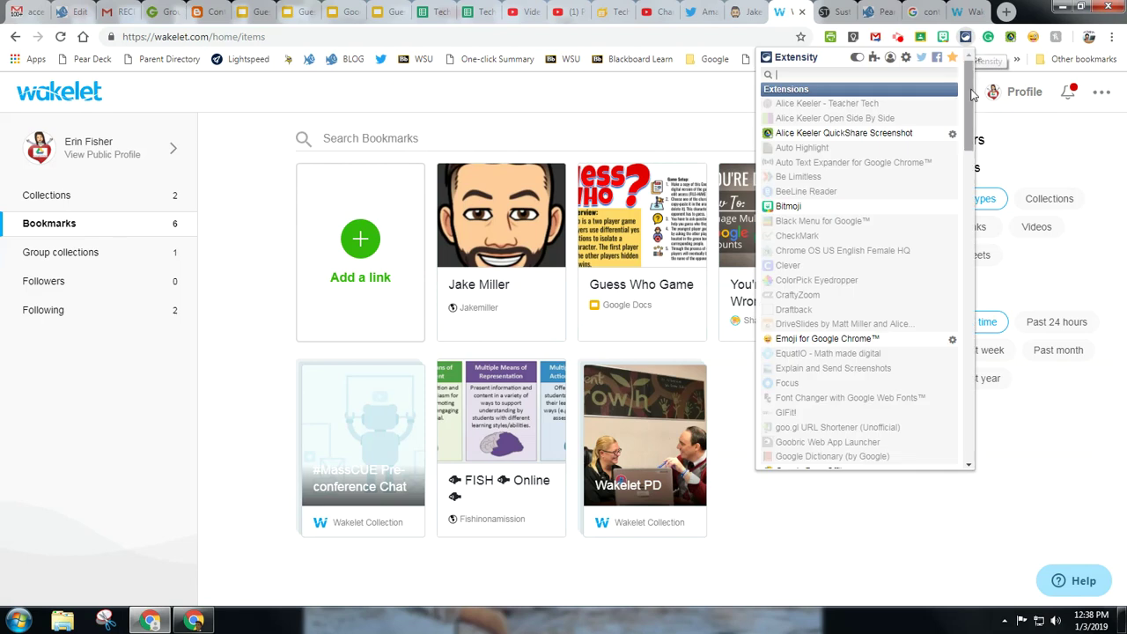
drag(969, 97, 962, 305)
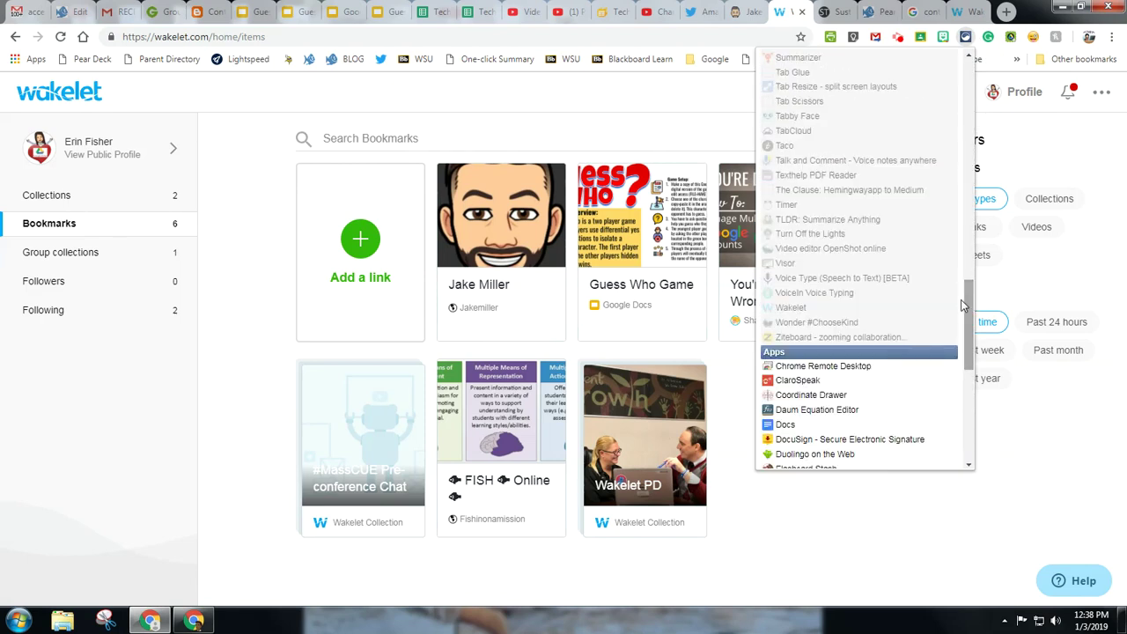
click(802, 310)
click(907, 534)
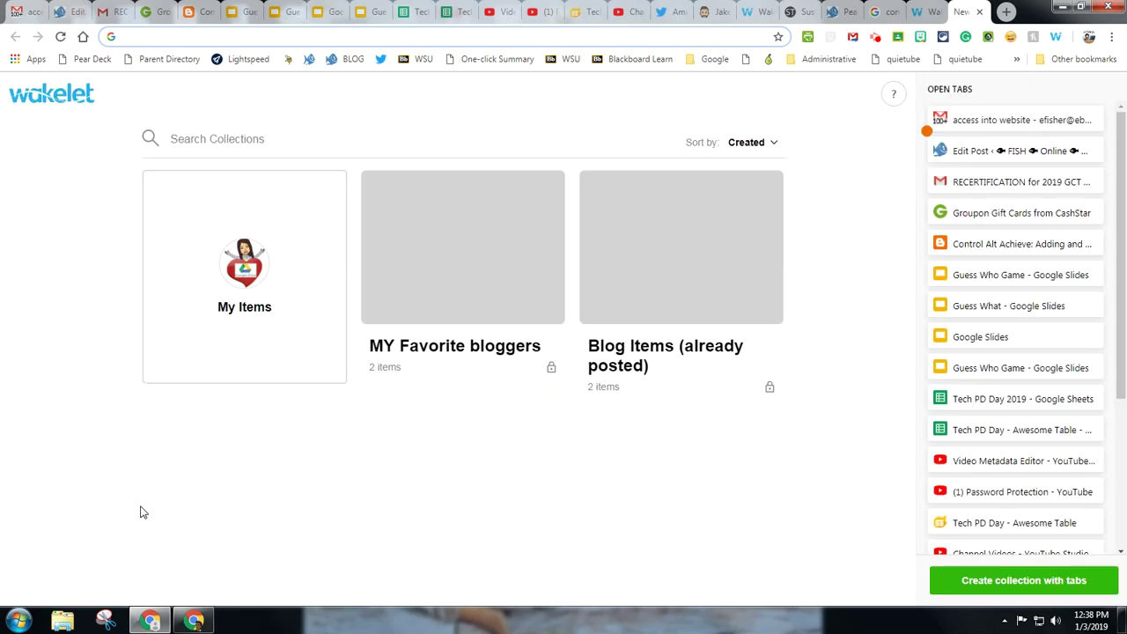
Step: Scroll down the Open Tabs panel on Wakelet's new-tab page
drag(1123, 137, 1122, 284)
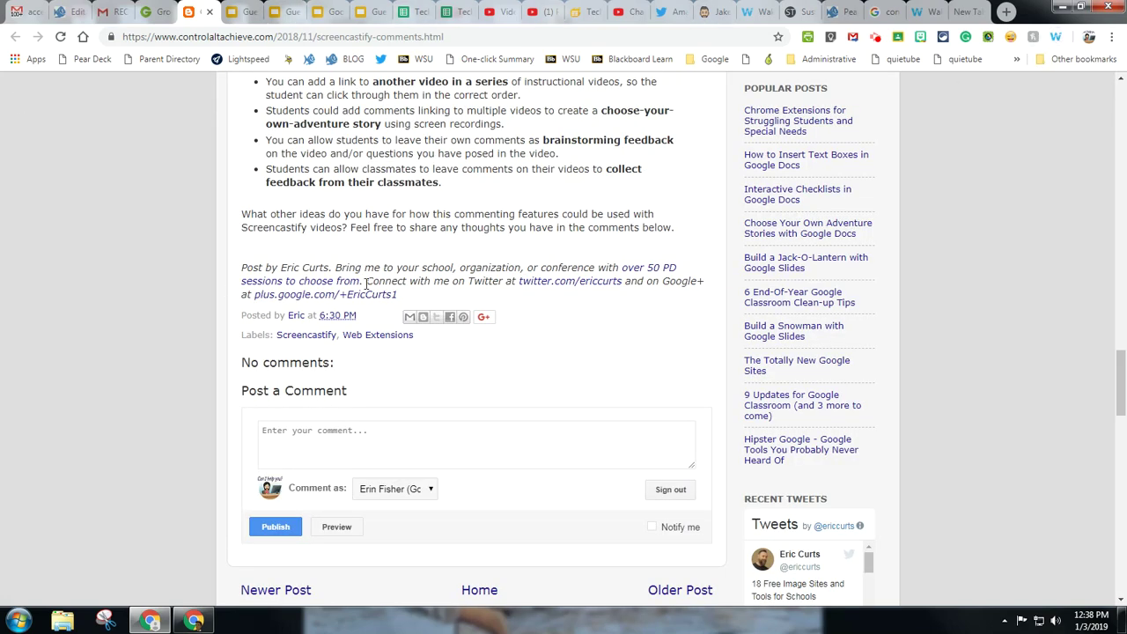
Step: Scroll up the Screencastify post, then go via the Wakelet home tab to the 6-item Bookmarks page
scroll(522, 417, up, 15)
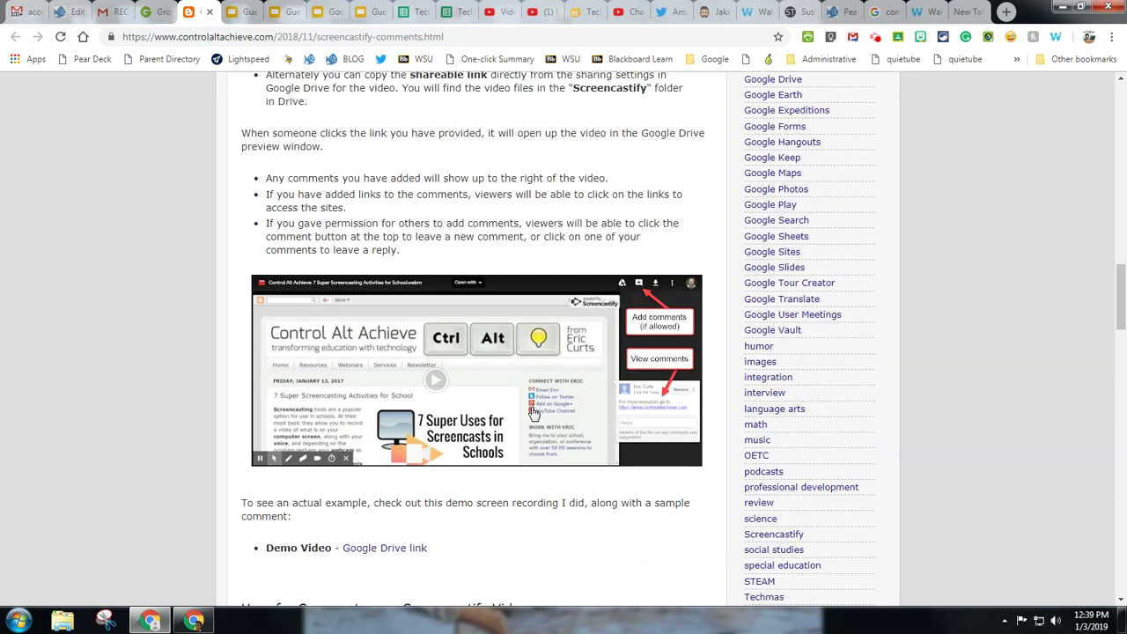
click(937, 7)
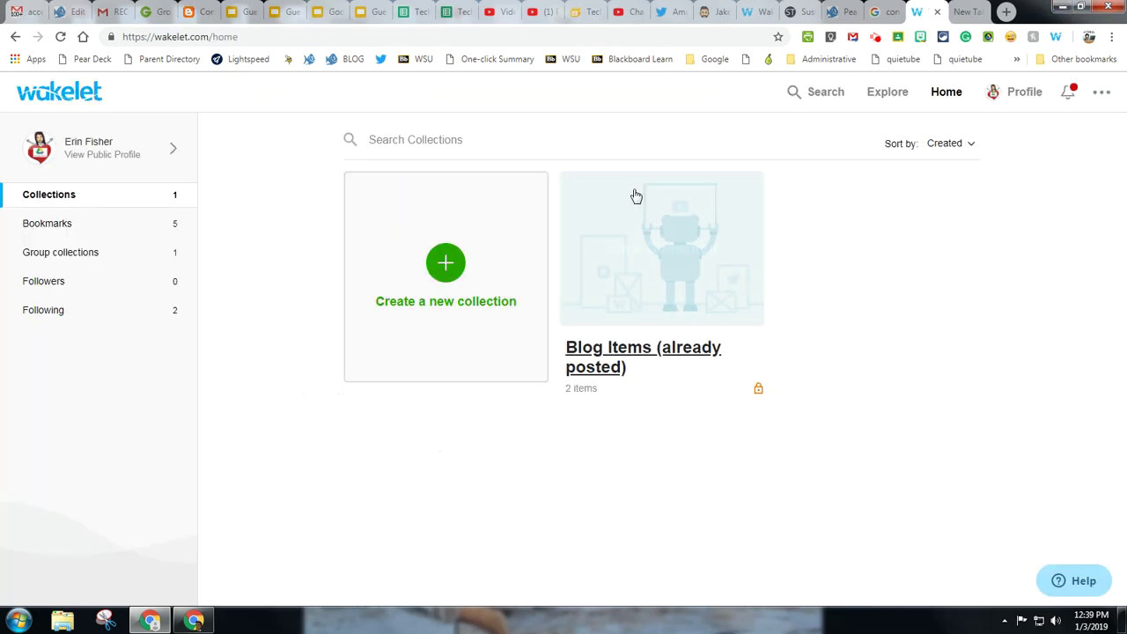
click(773, 11)
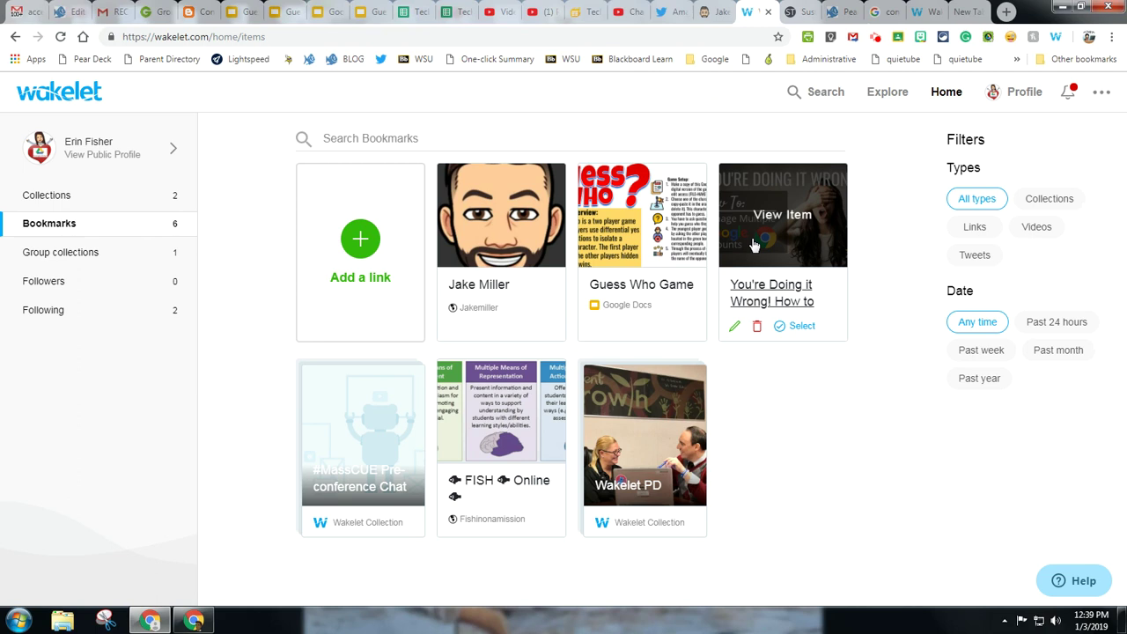